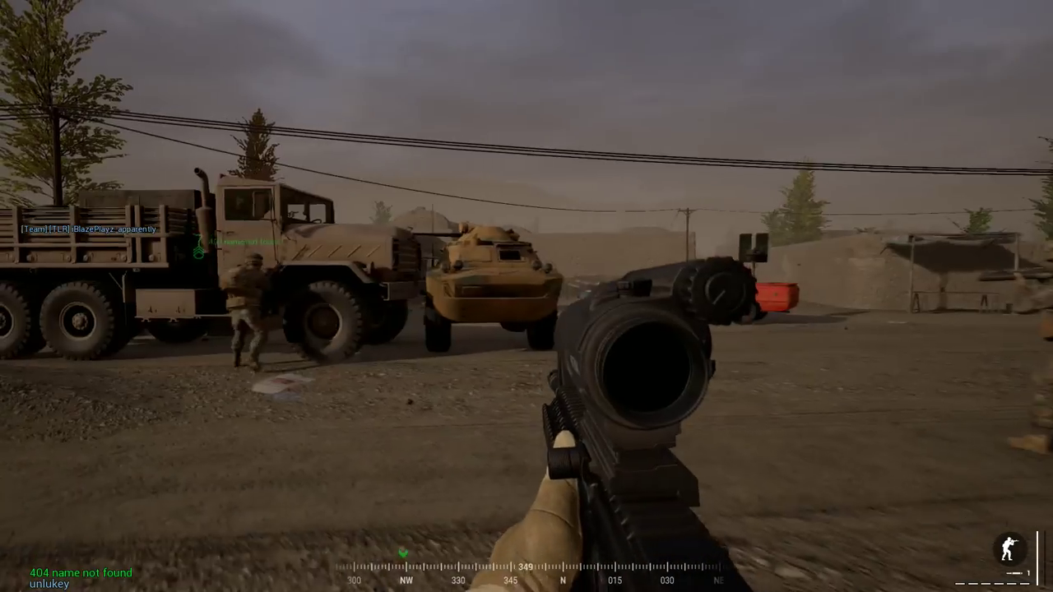
key(s)
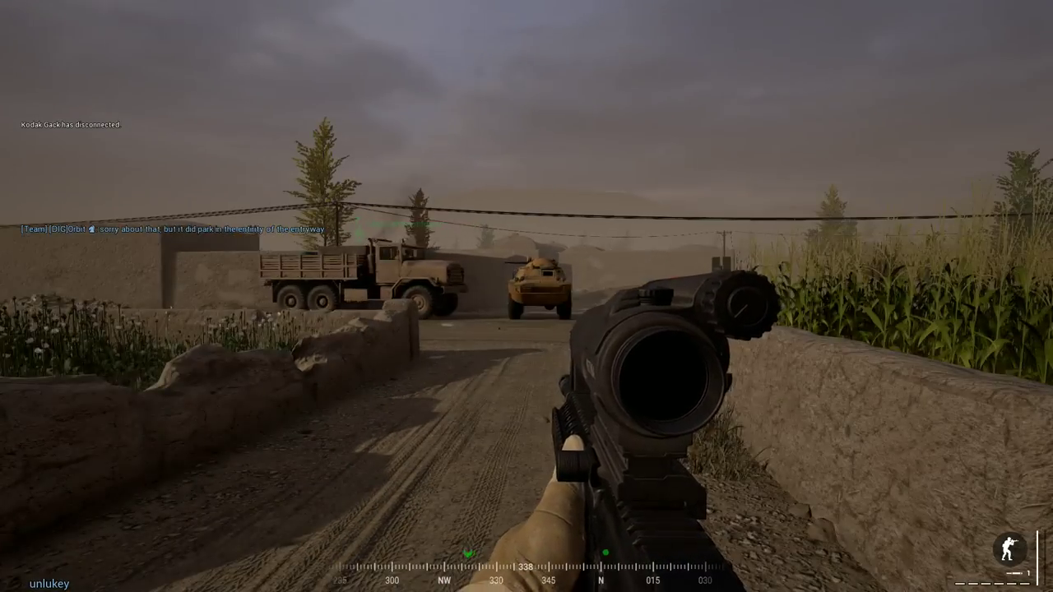
key(a)
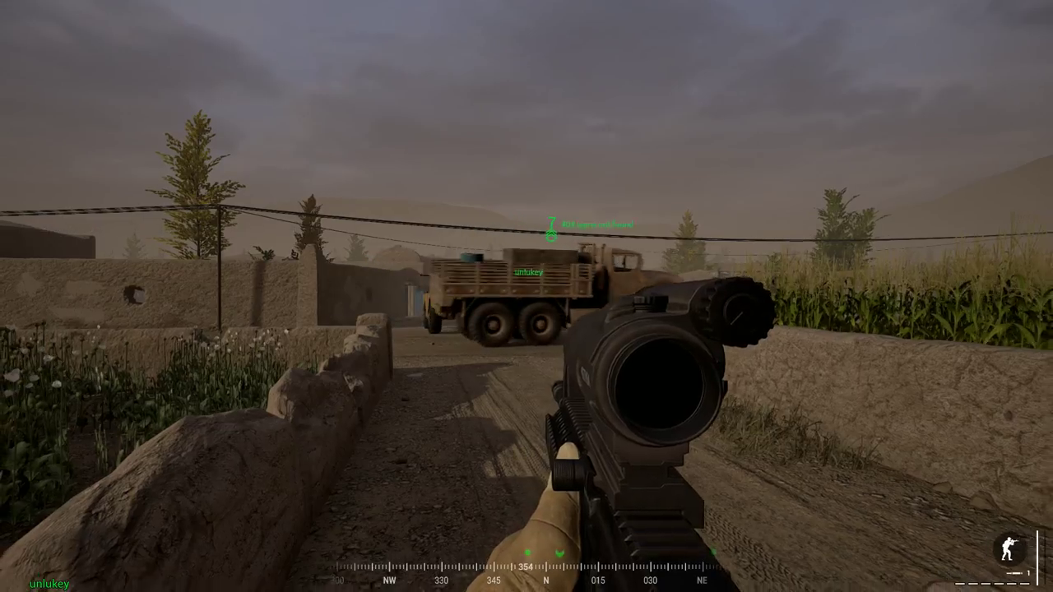
key(s)
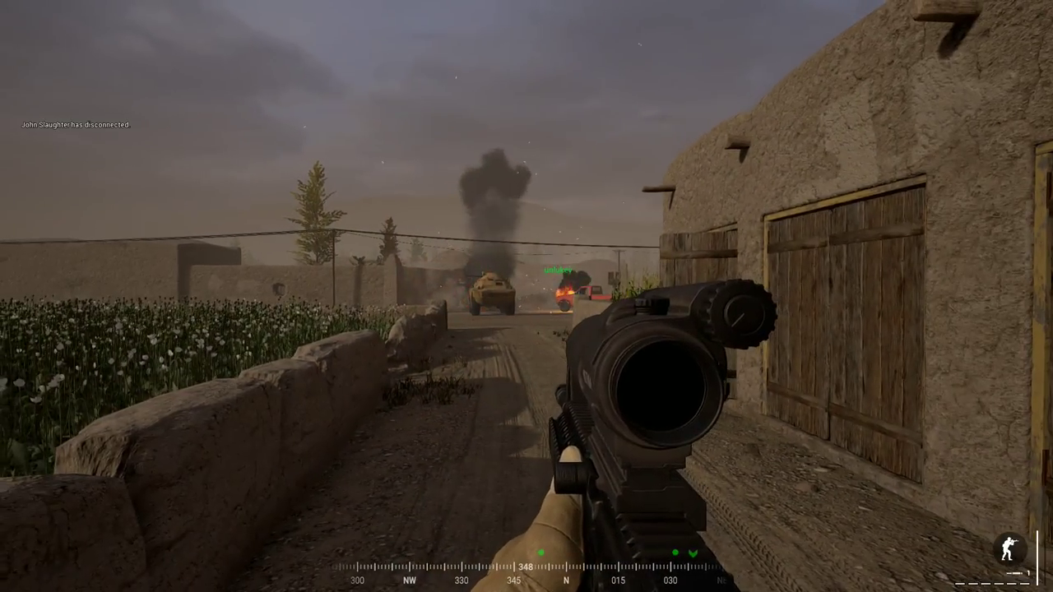
key(w)
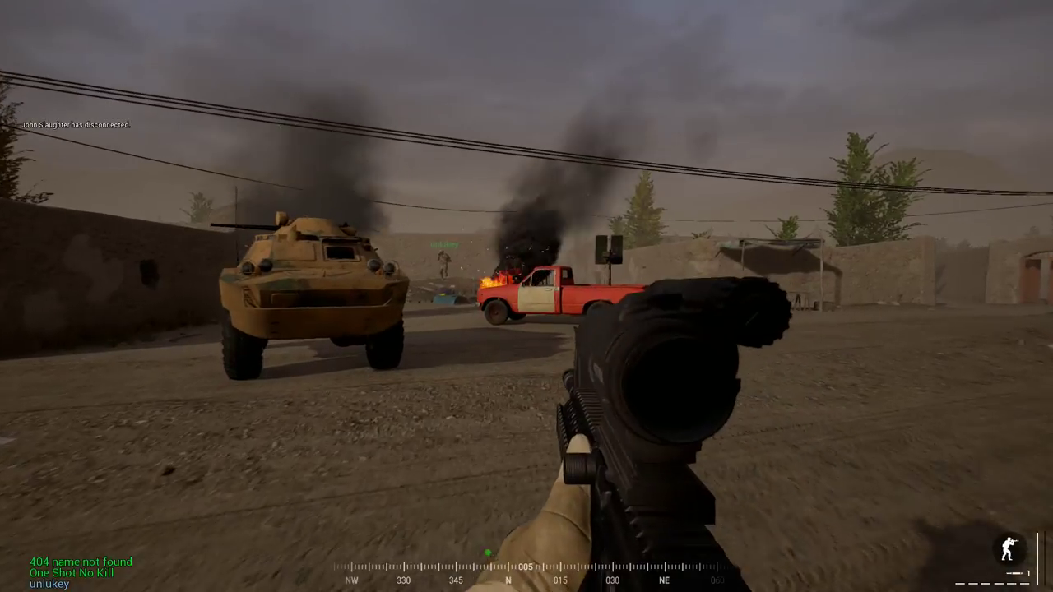
key(shift)
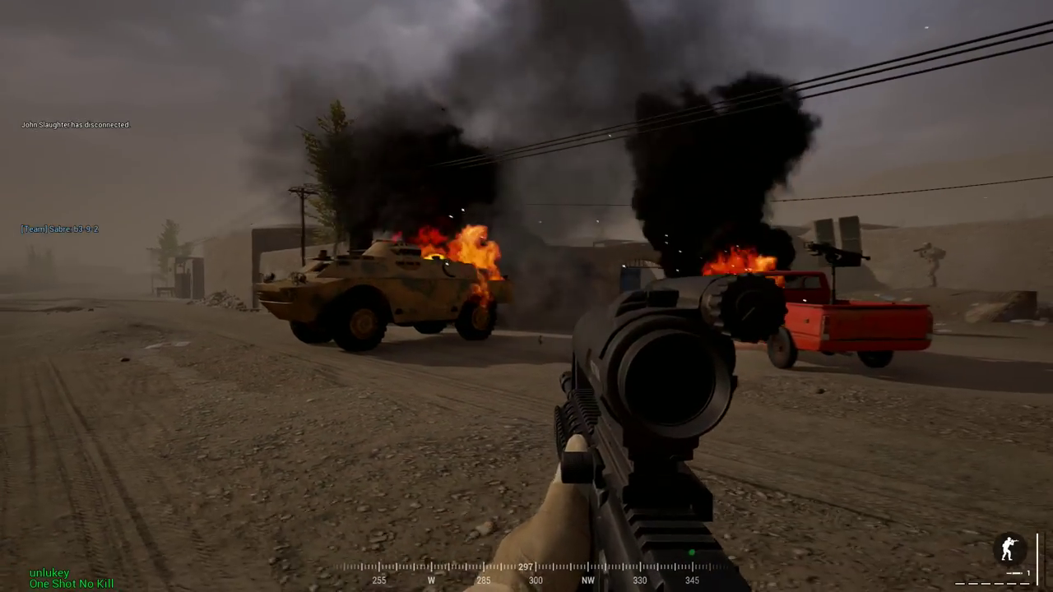
key(shift+w)
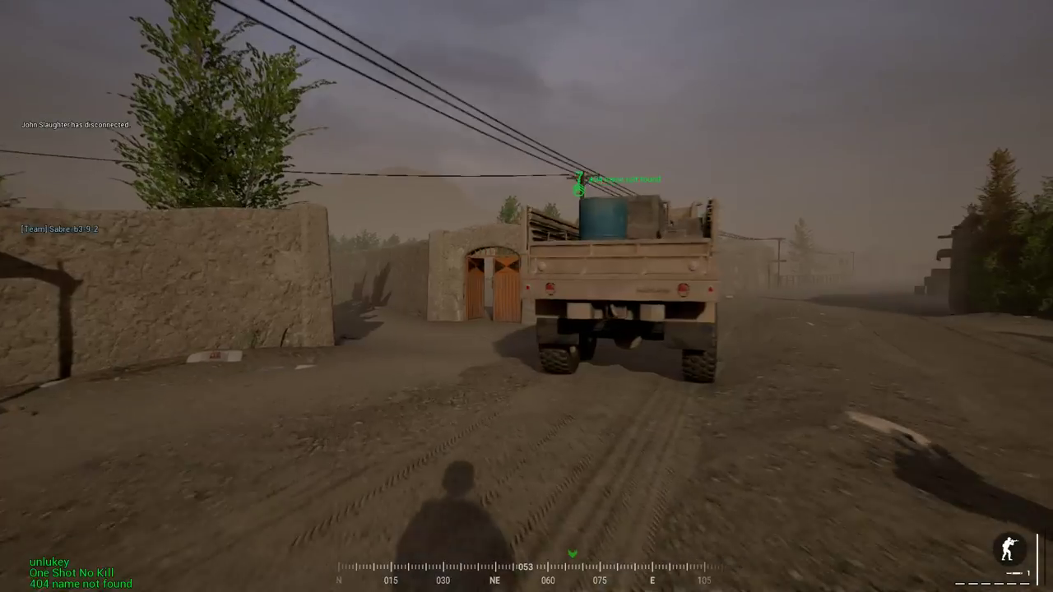
key(e)
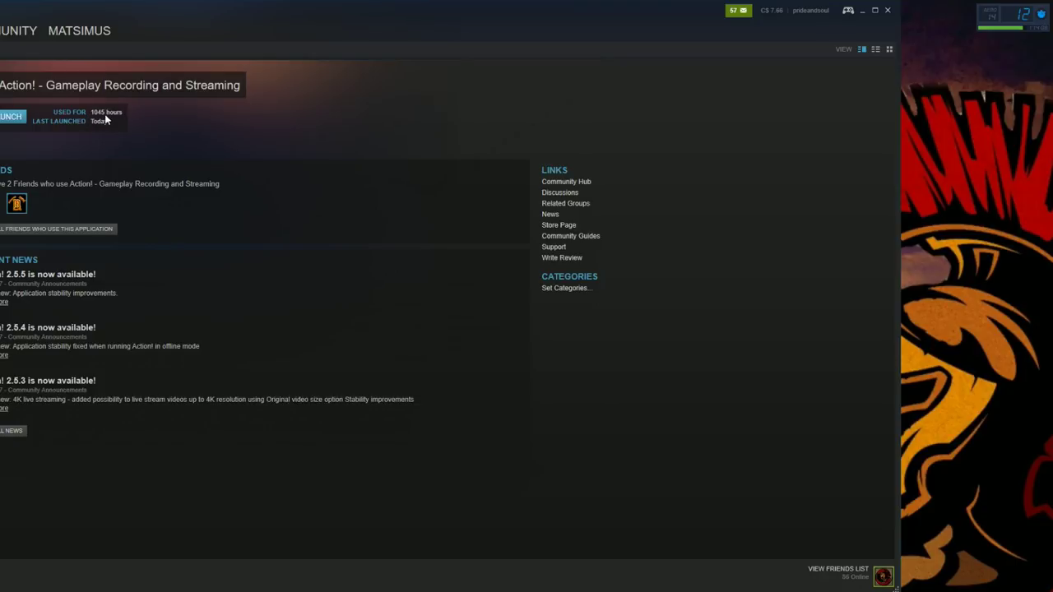
drag(309, 16, 275, 30)
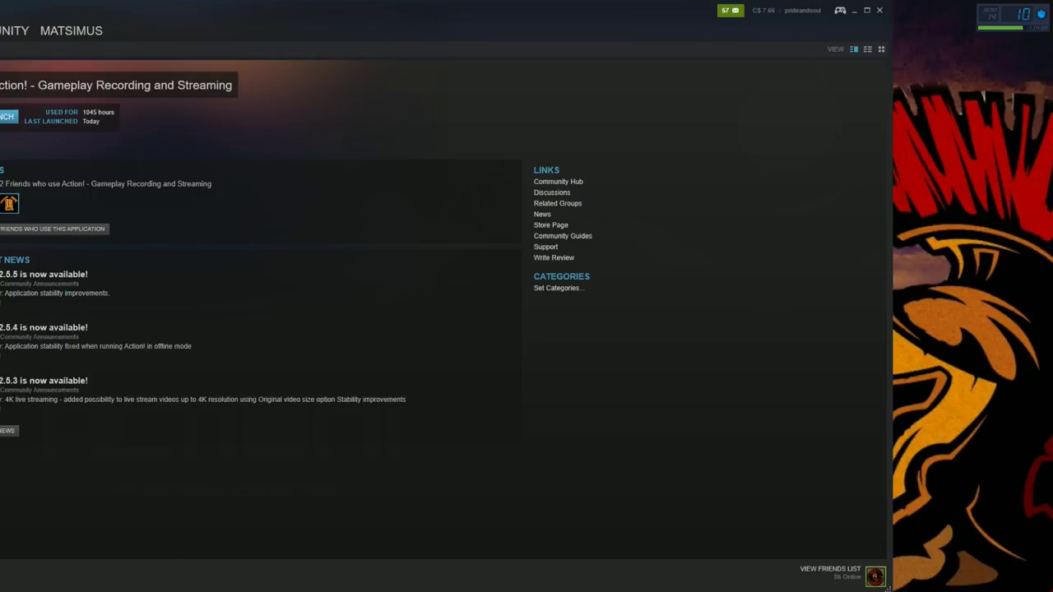
drag(348, 13, 340, 13)
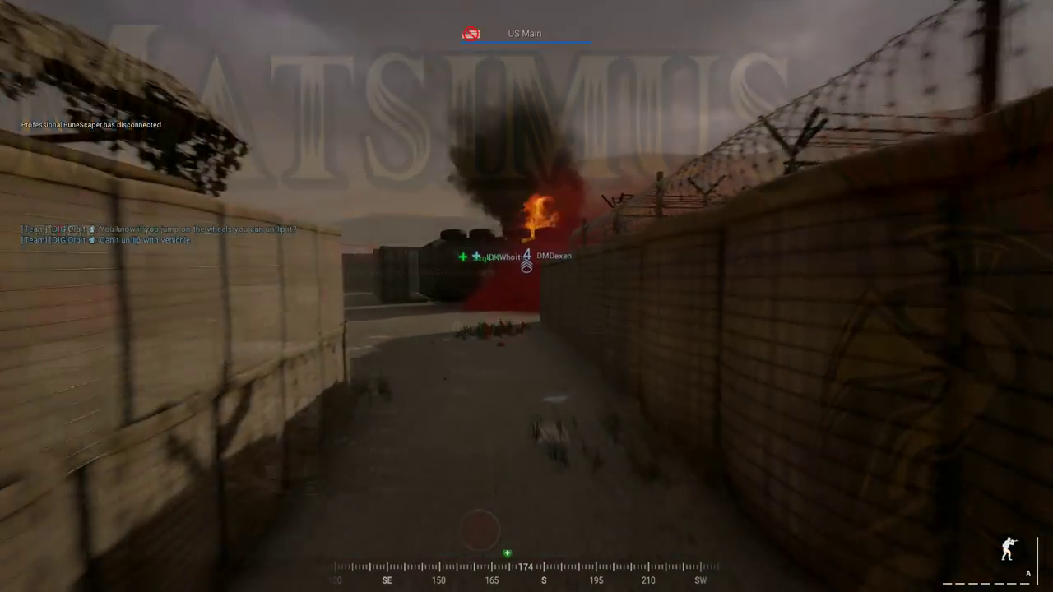
key(w)
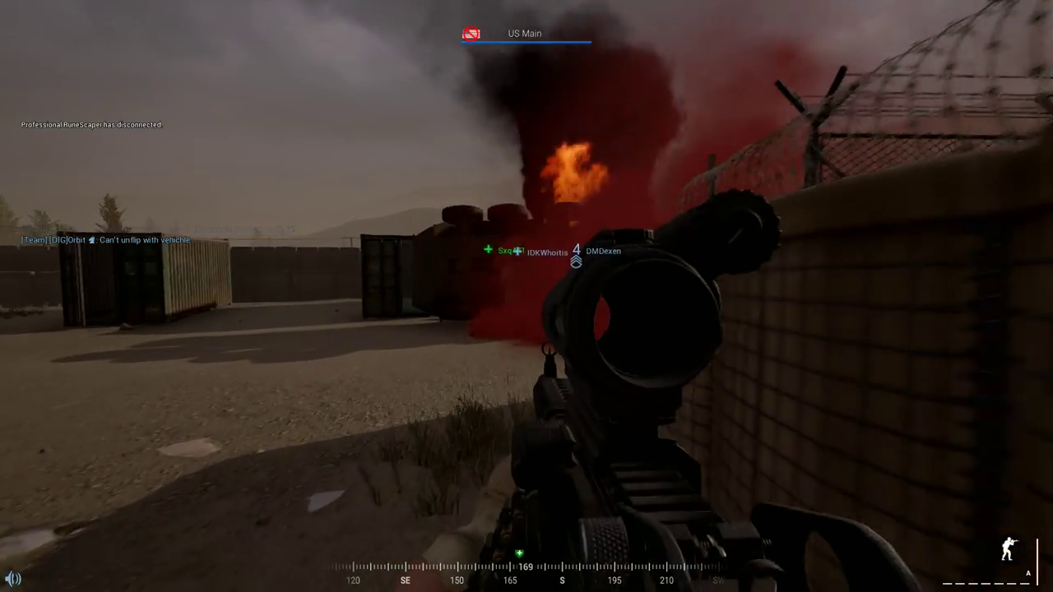
key(w)
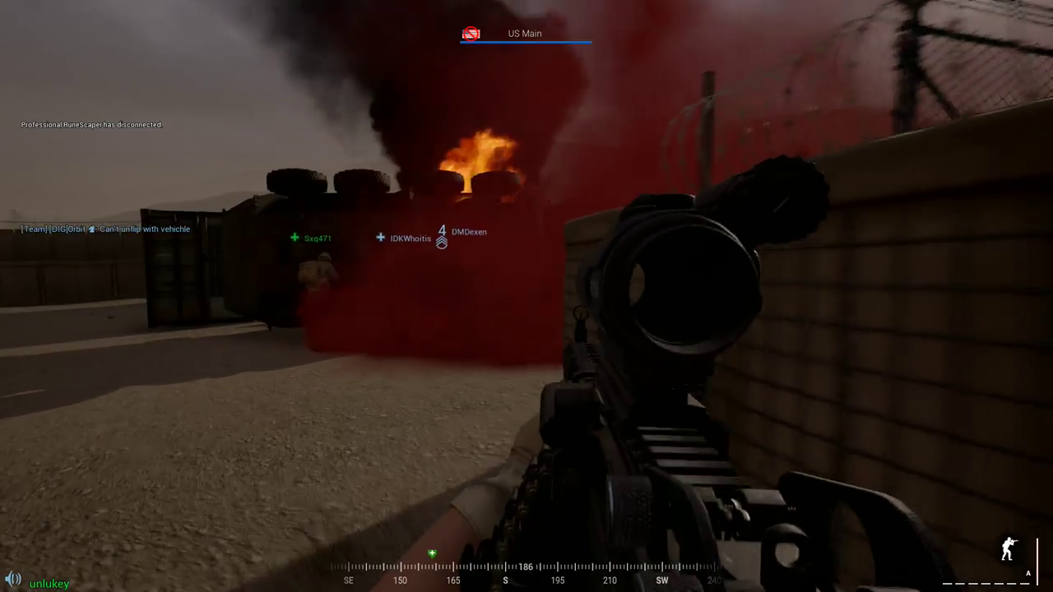
key(w)
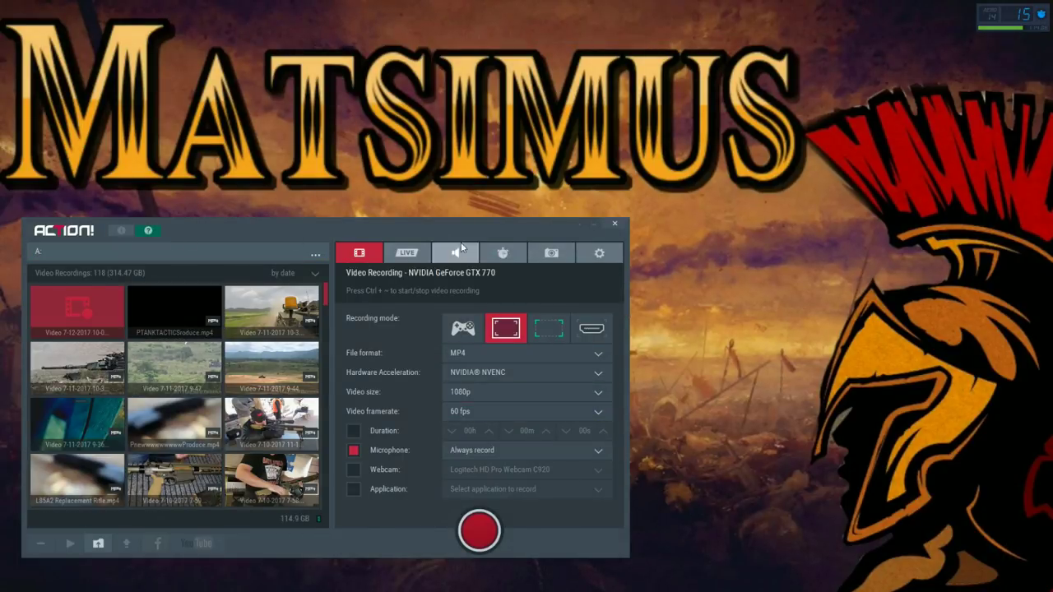
- Move the recorder window nearer the desktop's centre and examine the resolution, frame rate, length and size of several existing recordings
drag(439, 230, 627, 149)
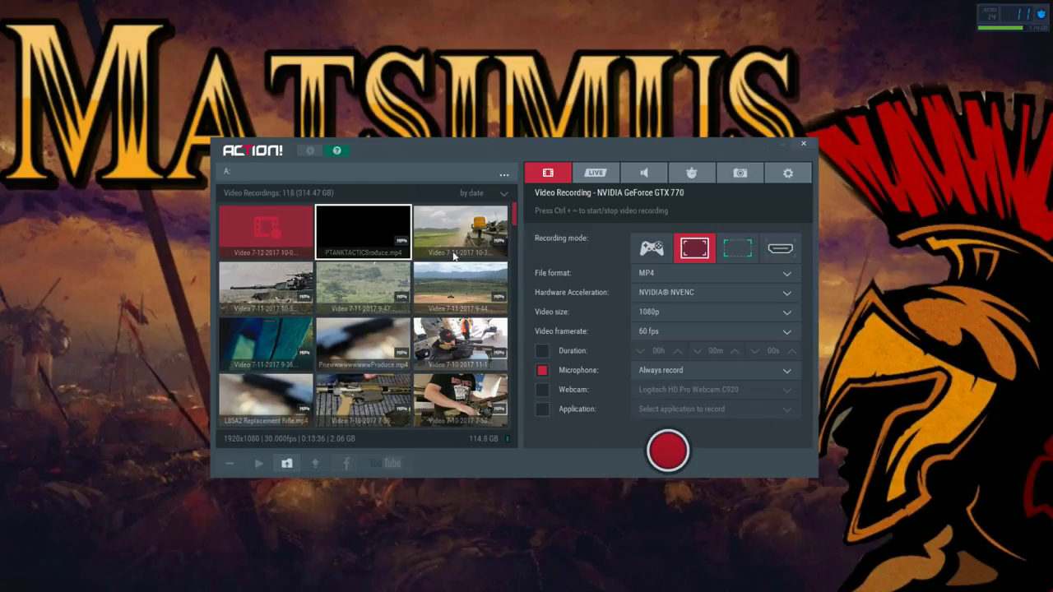
click(431, 288)
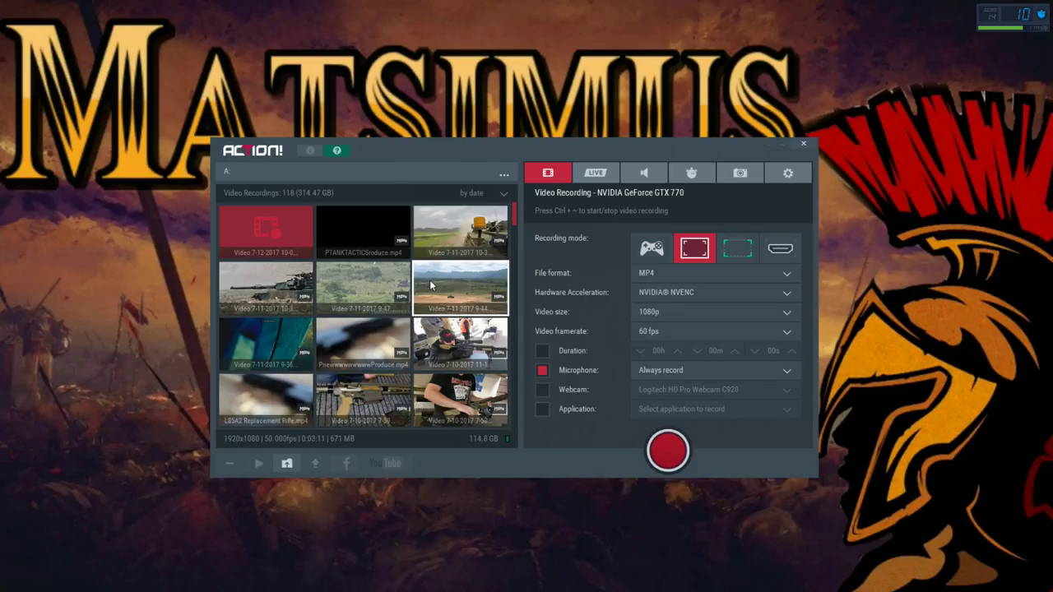
click(253, 287)
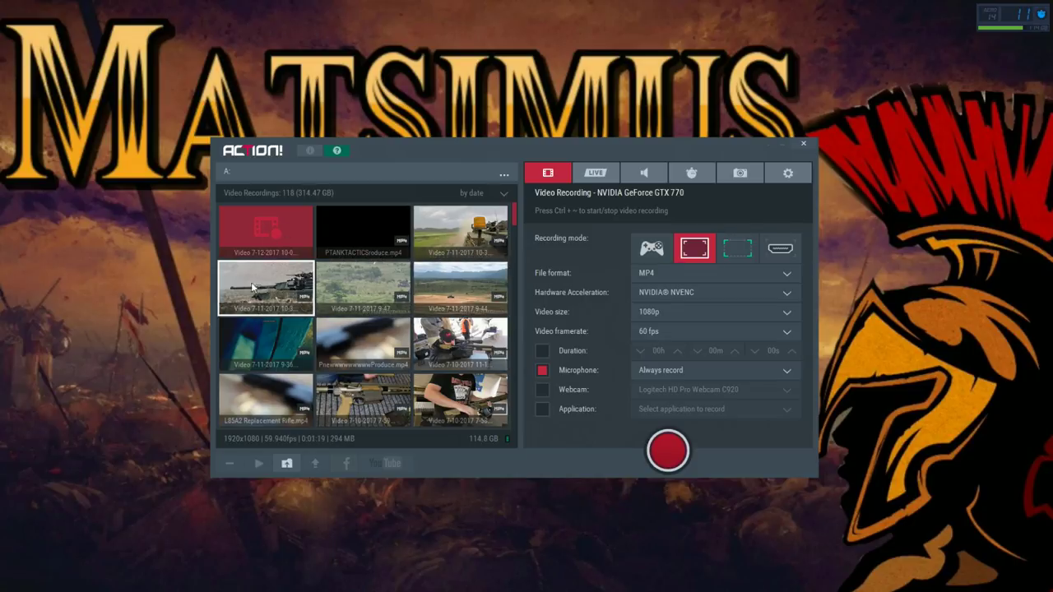
click(295, 357)
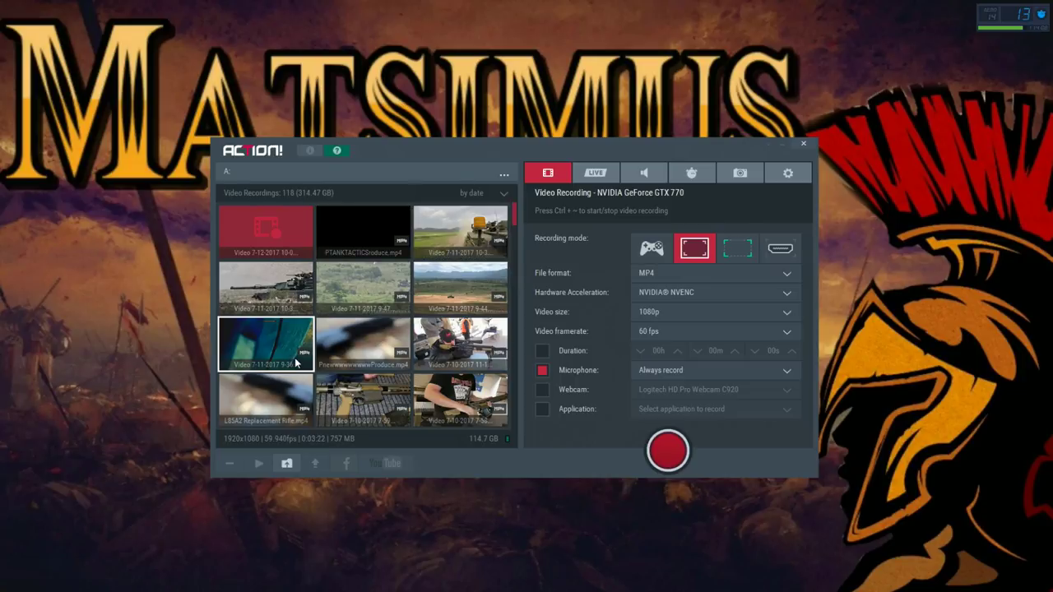
click(269, 300)
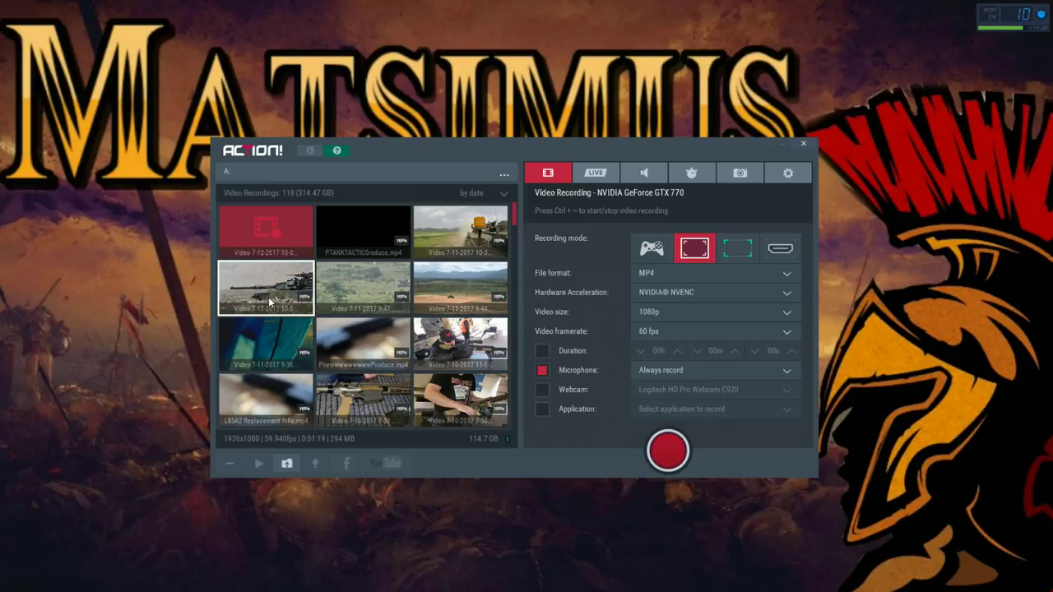
drag(479, 152, 387, 160)
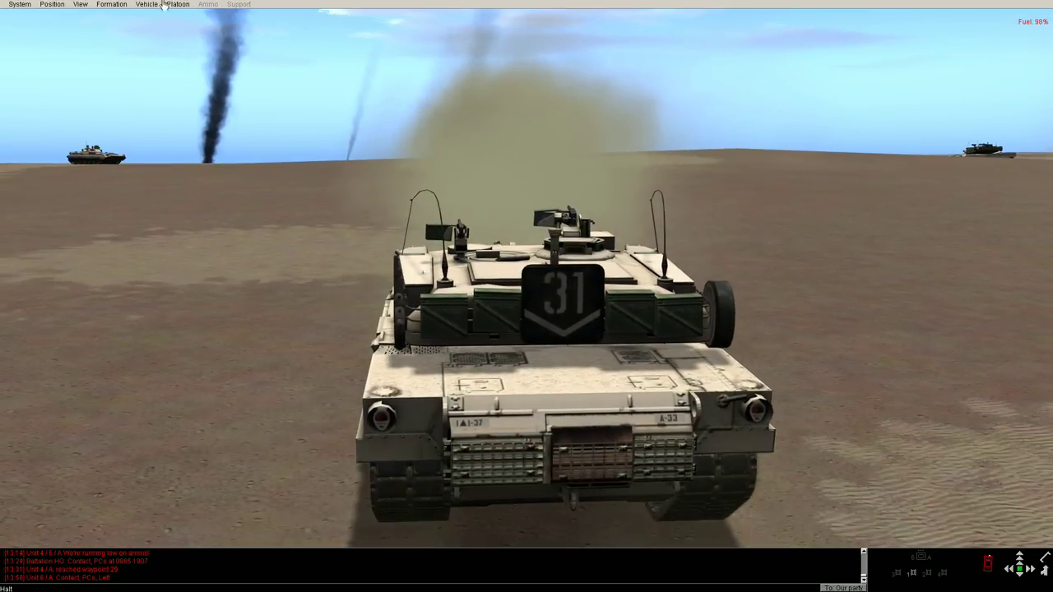
- In the tank simulation, look over the vehicle and platoon commands and check the unit on the map before returning to the external tank view
click(151, 4)
click(297, 226)
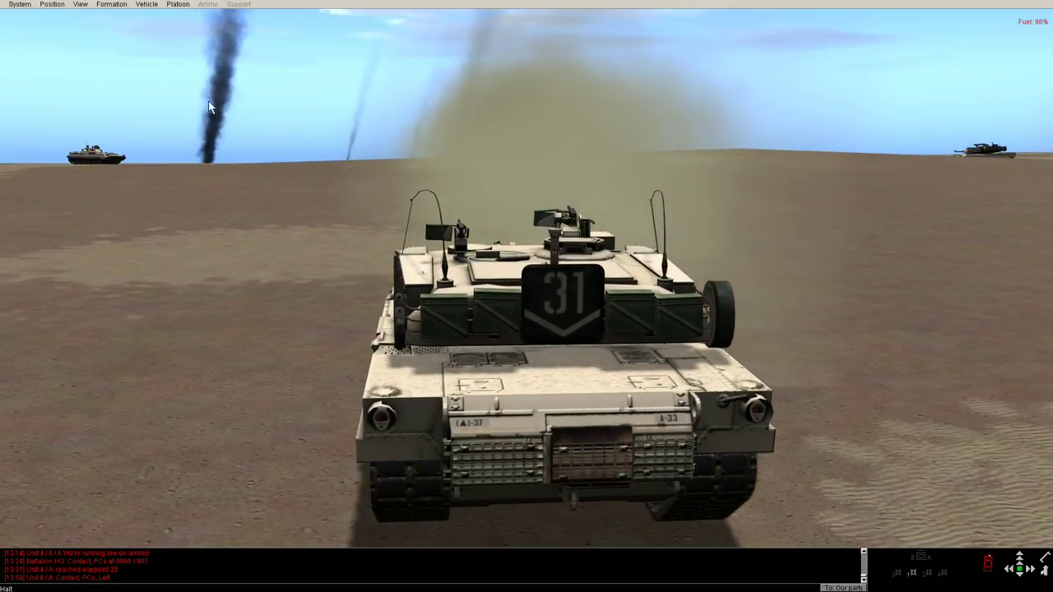
click(178, 5)
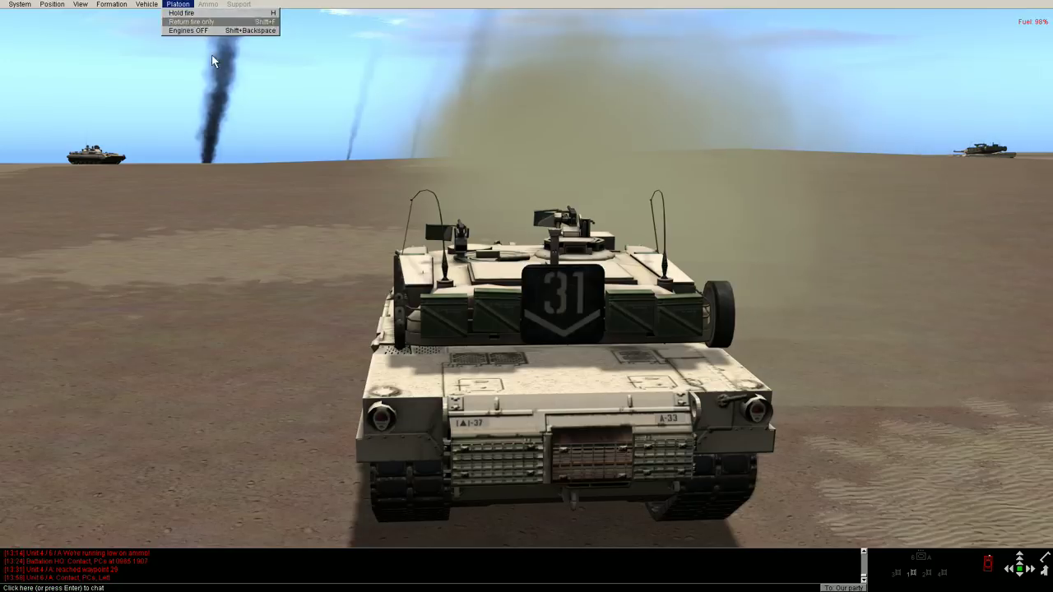
click(275, 237)
key(F5)
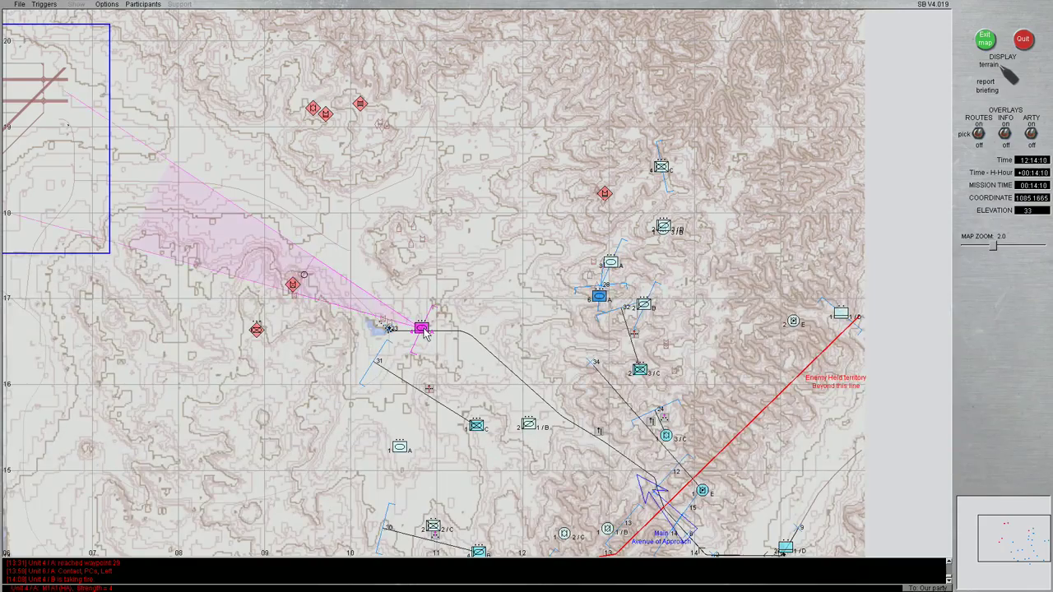
key(F8)
click(471, 319)
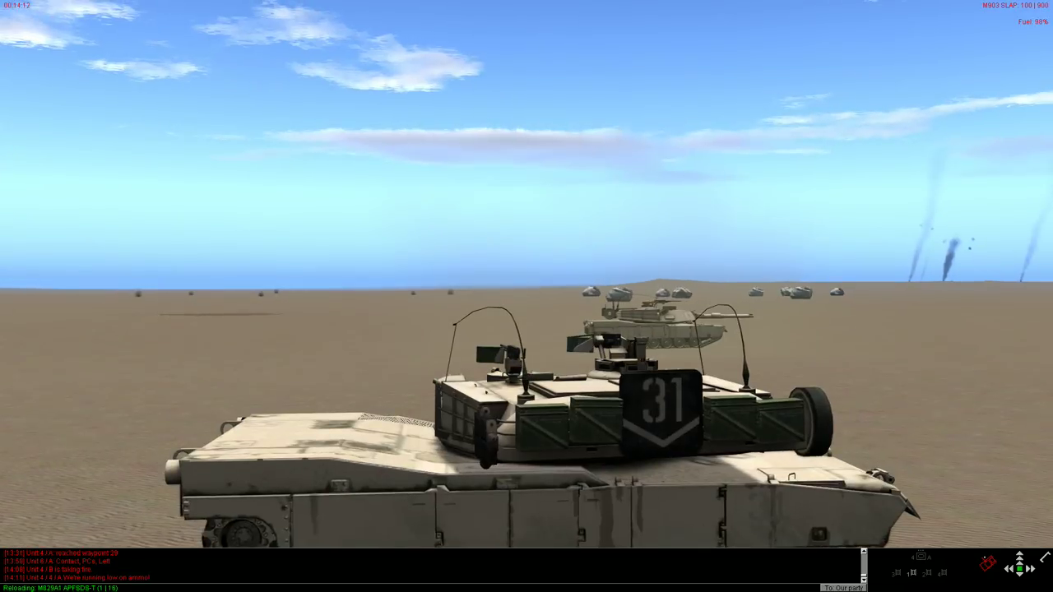
- View the tank from several sides, reverse it, steer it left and drive it forward at fast speed
key(Page_Down)
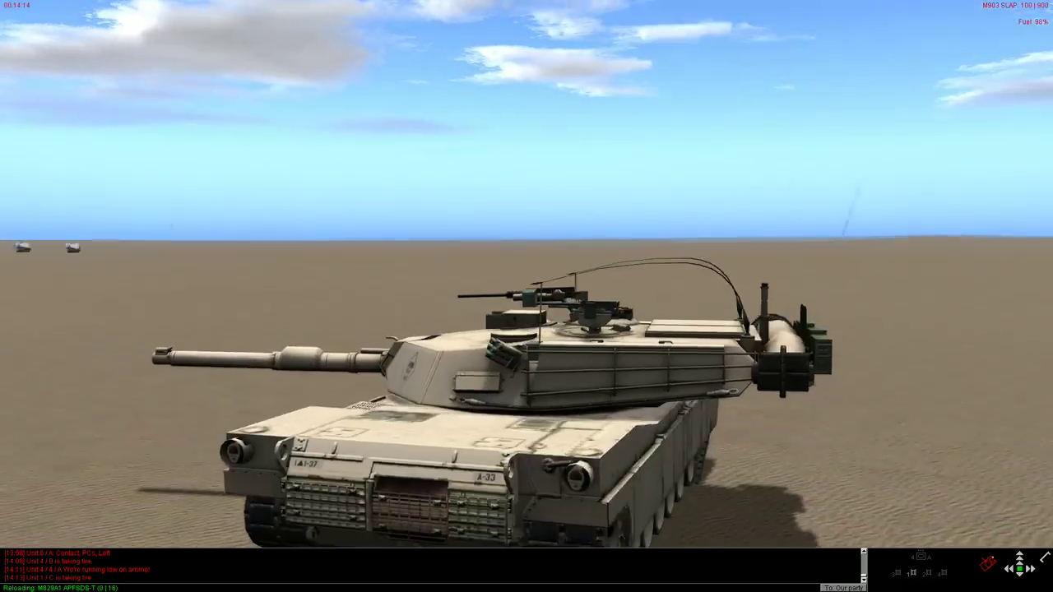
key(Page_Down)
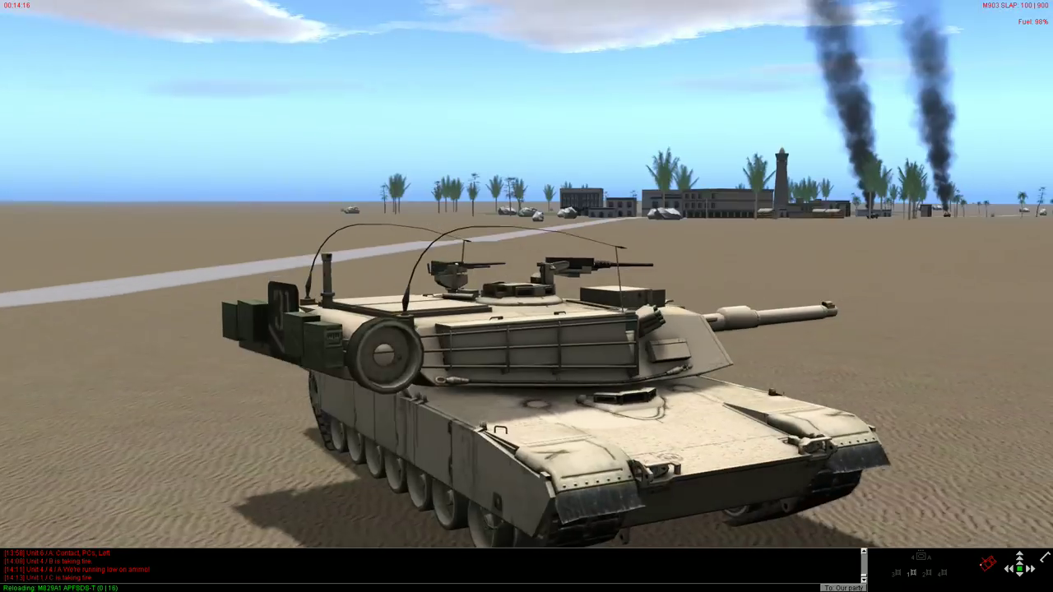
key(x)
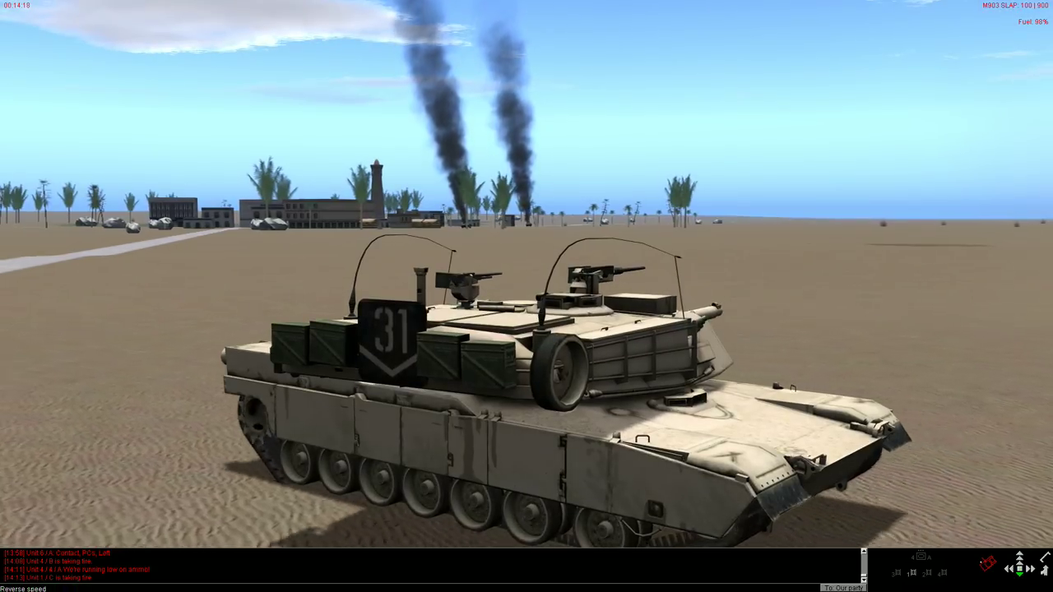
key(a)
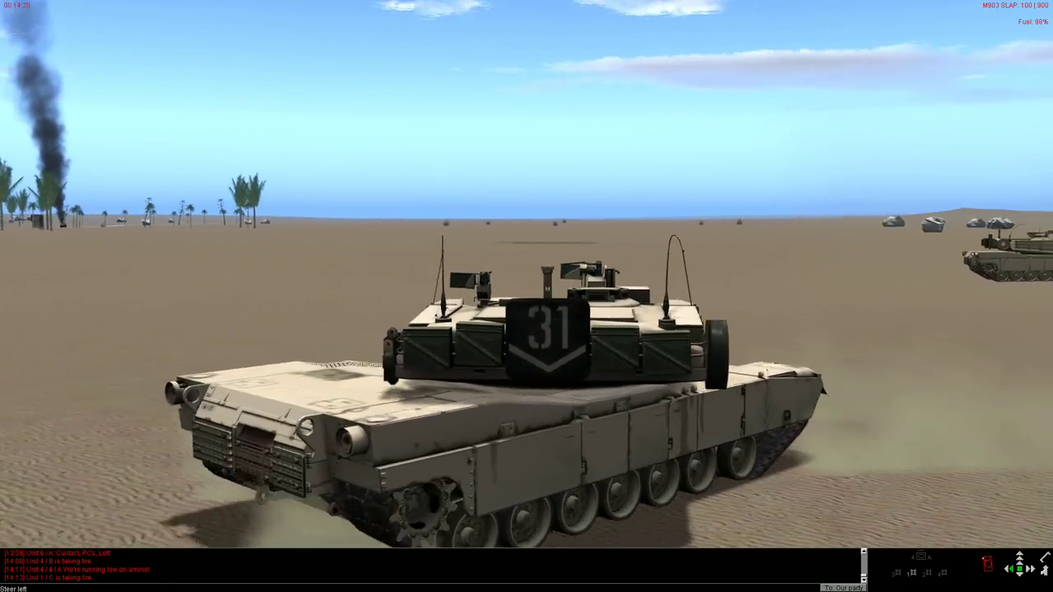
key(w)
key(w)
key(w)
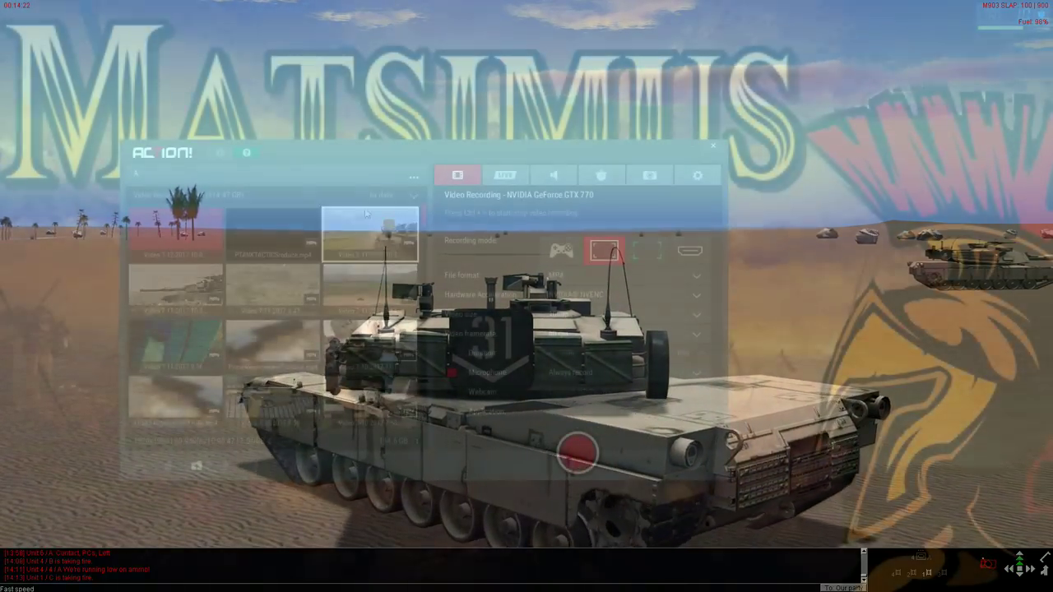
click(411, 197)
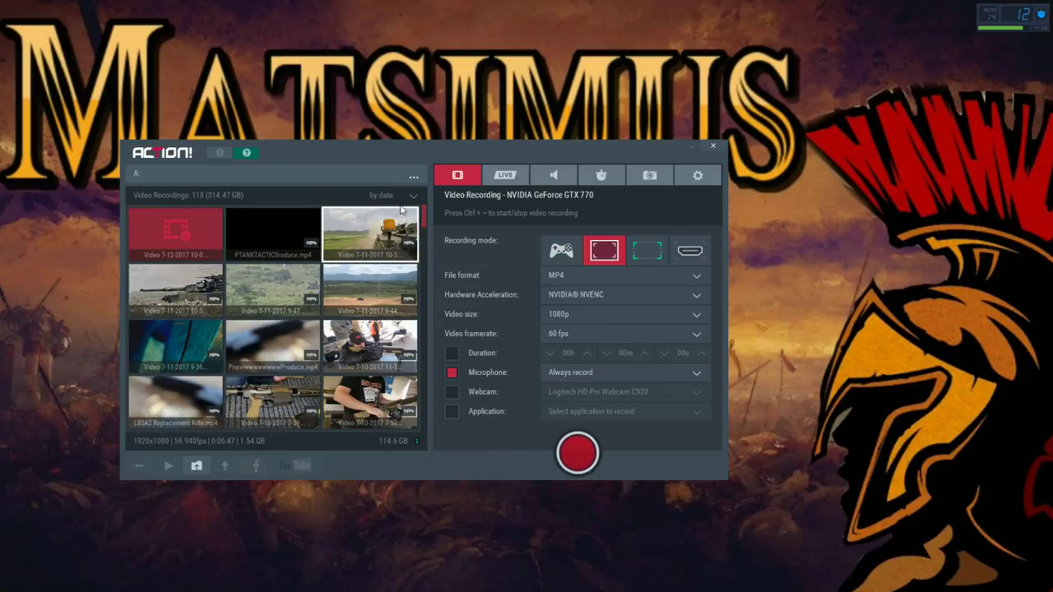
click(380, 197)
click(383, 197)
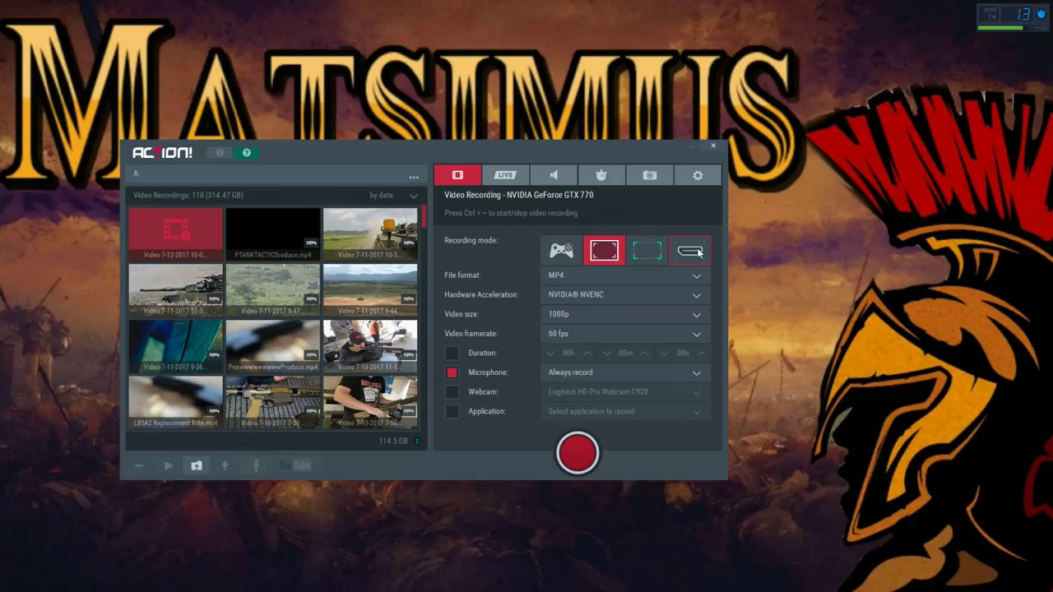
- Try the game recording mode for DX/OGL applications and switch back to the full-screen recording mode
click(563, 251)
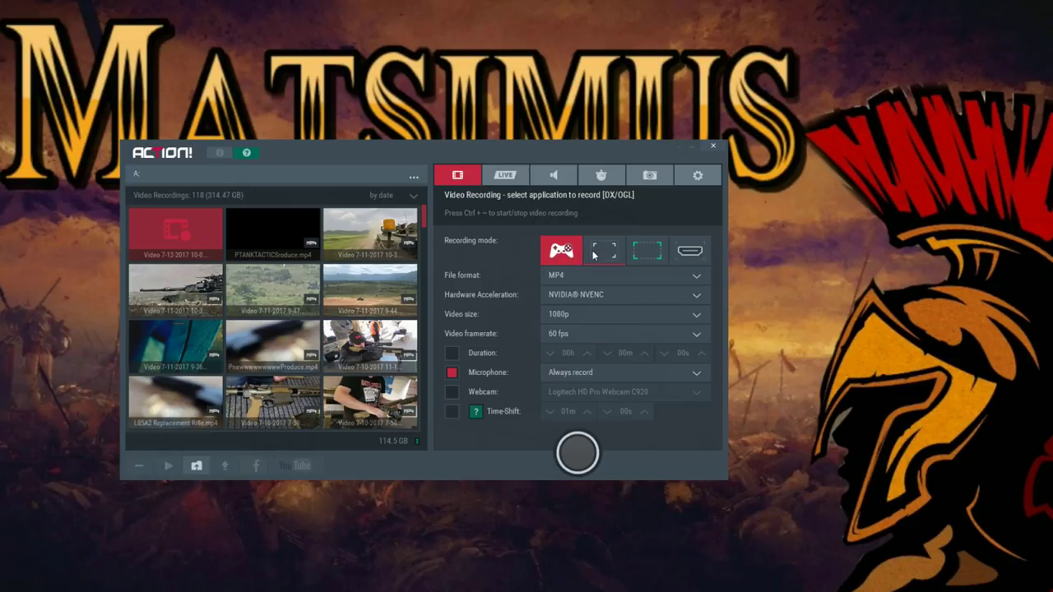
click(602, 254)
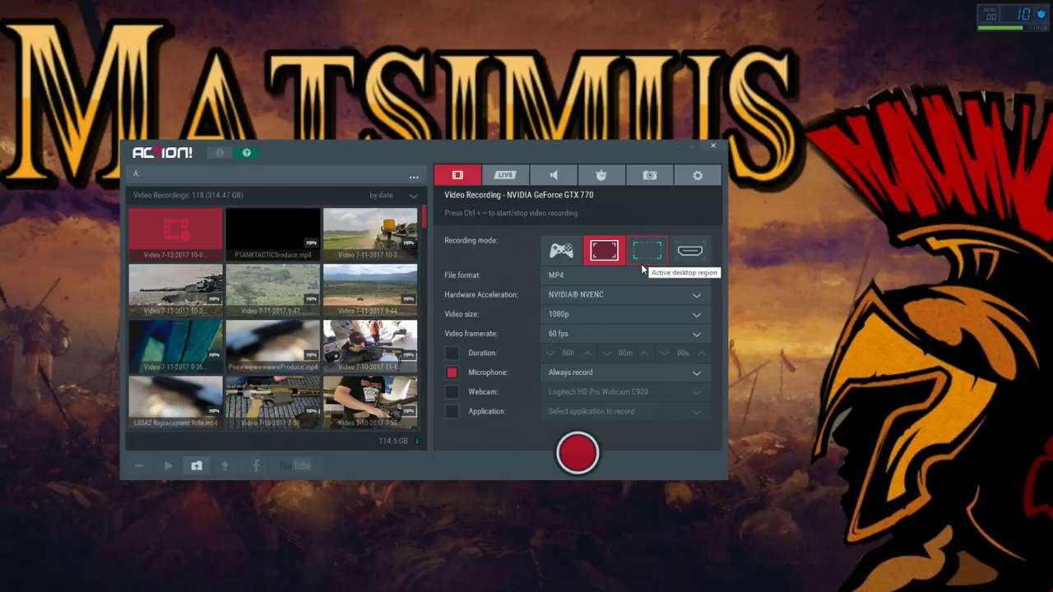
drag(69, 41, 146, 106)
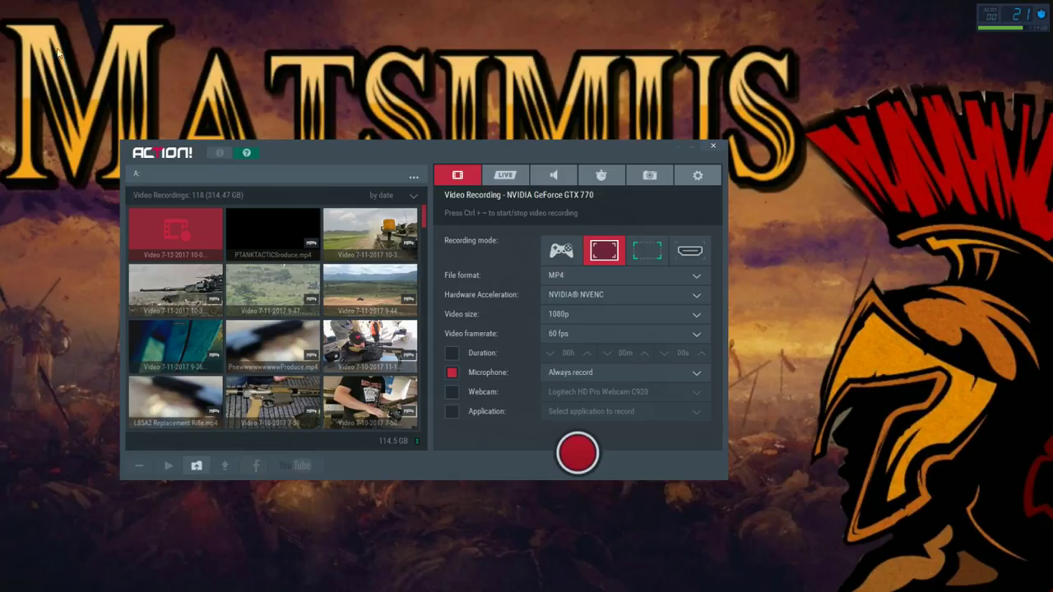
drag(37, 38, 355, 96)
- Review the available file formats, hardware acceleration choices and video sizes for full-screen video recording
click(598, 286)
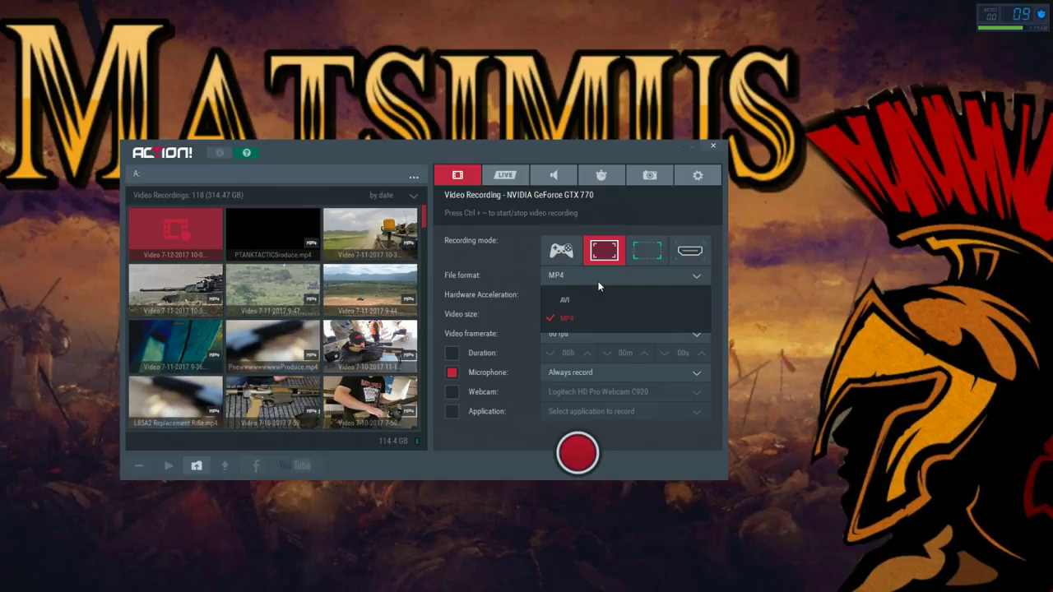
click(503, 261)
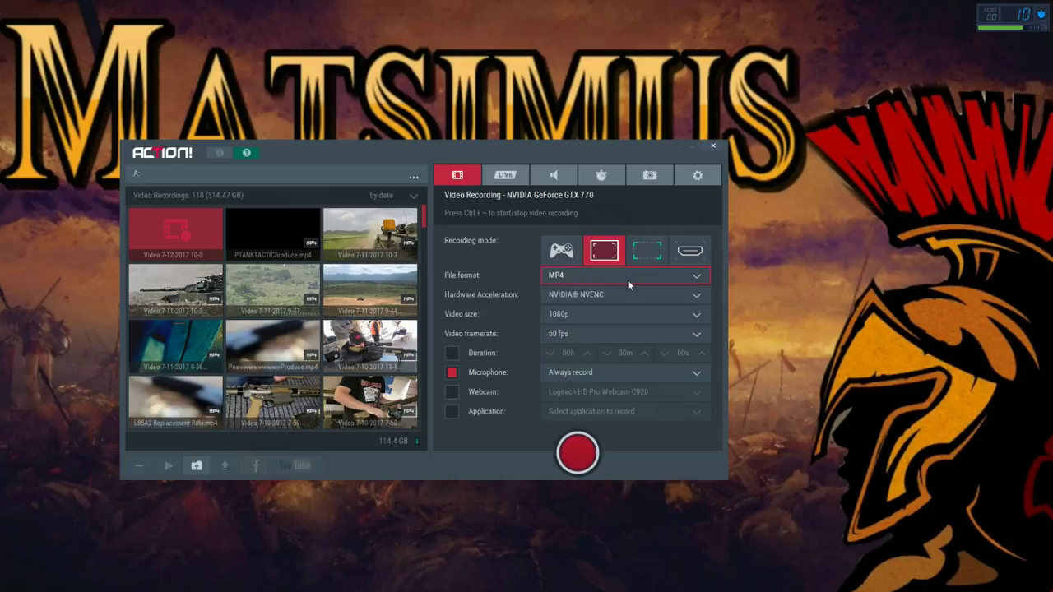
click(596, 296)
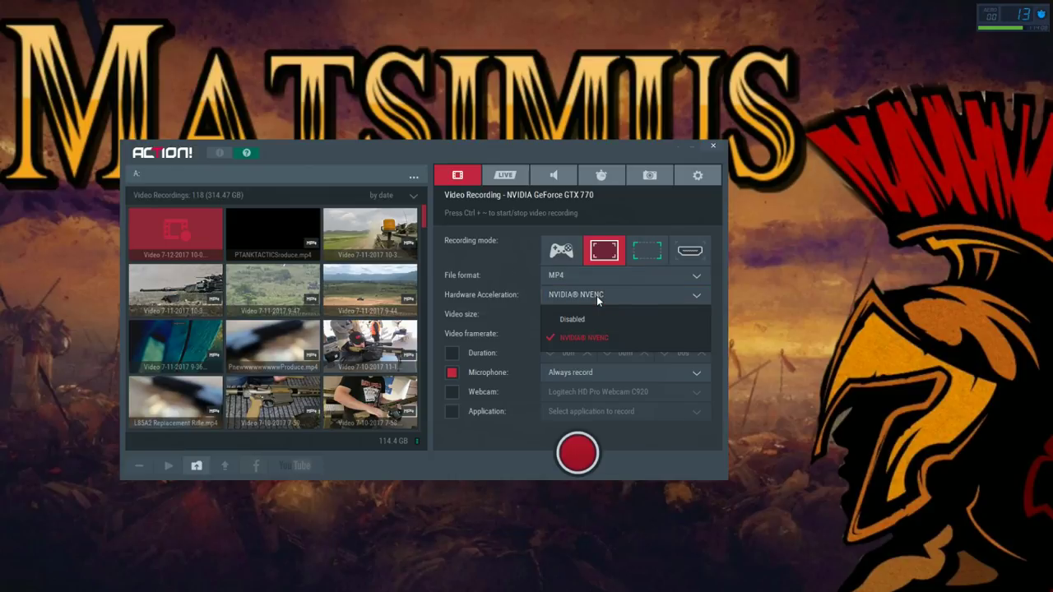
click(498, 279)
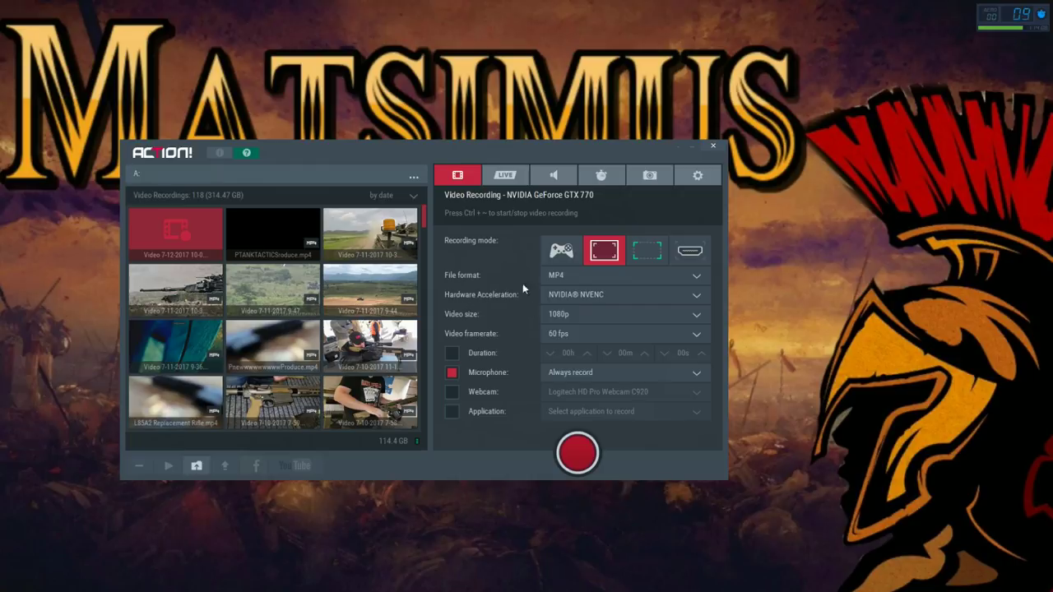
click(593, 316)
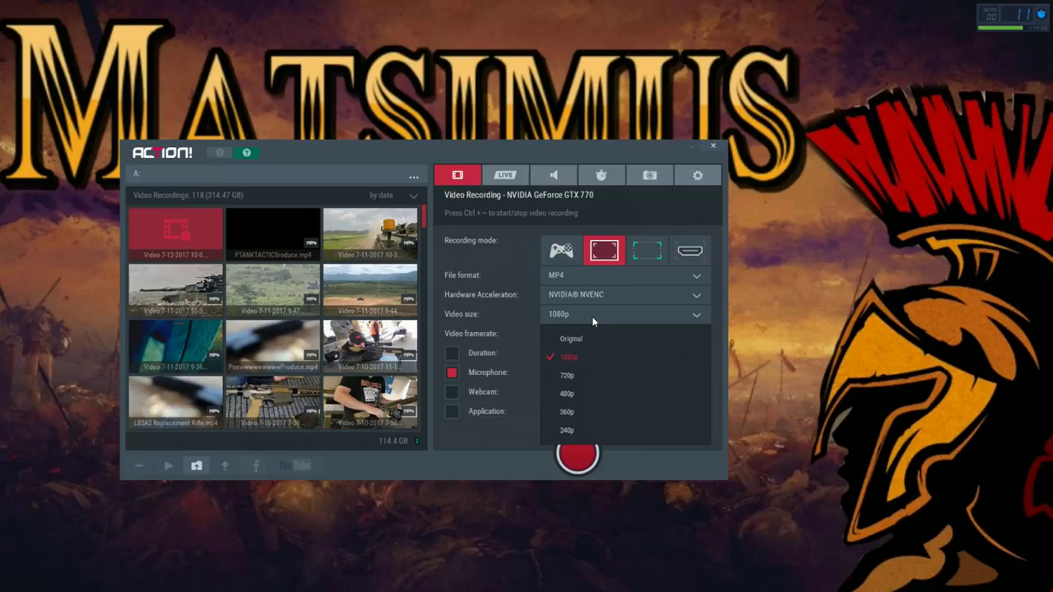
click(505, 318)
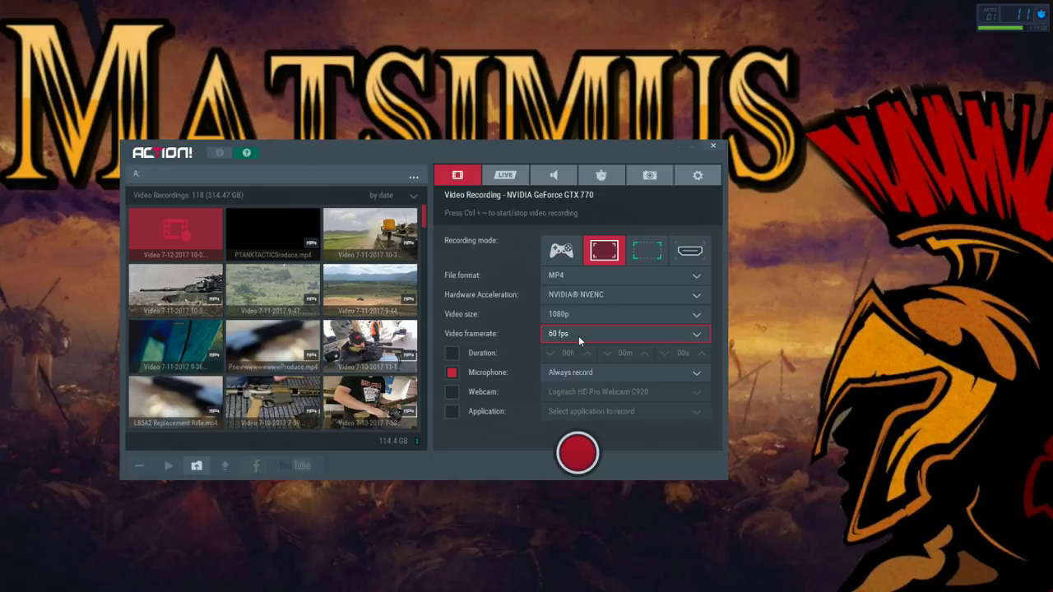
- Review the selectable video frame rates and the microphone recording modes
click(578, 336)
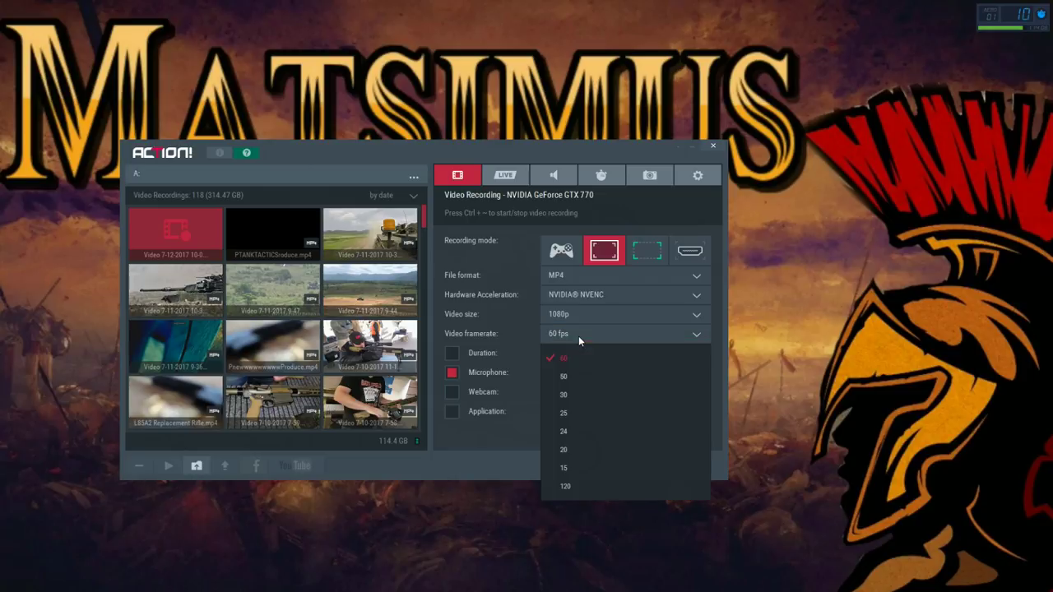
click(520, 328)
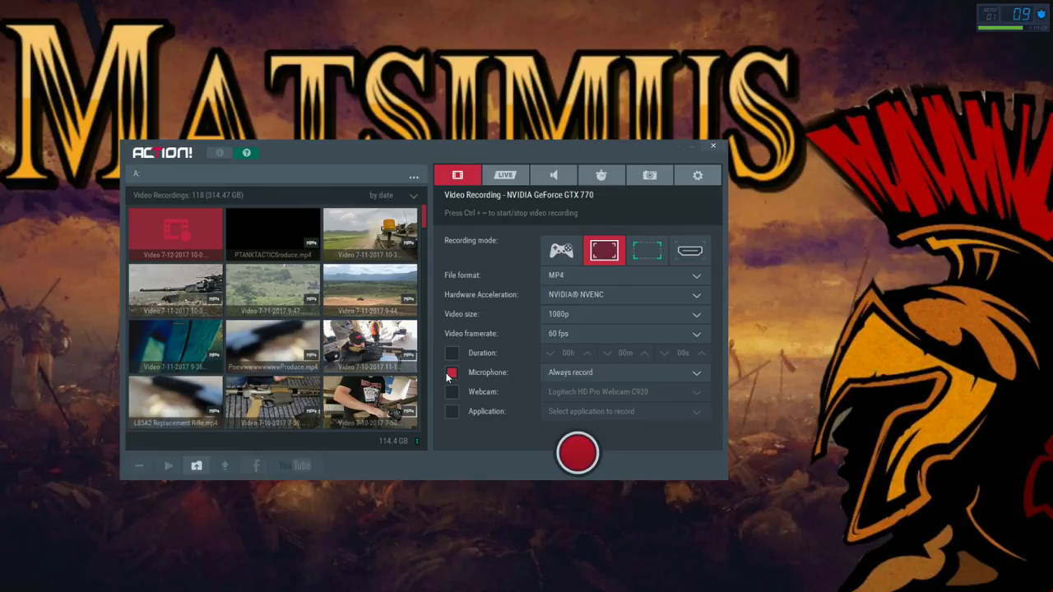
click(634, 371)
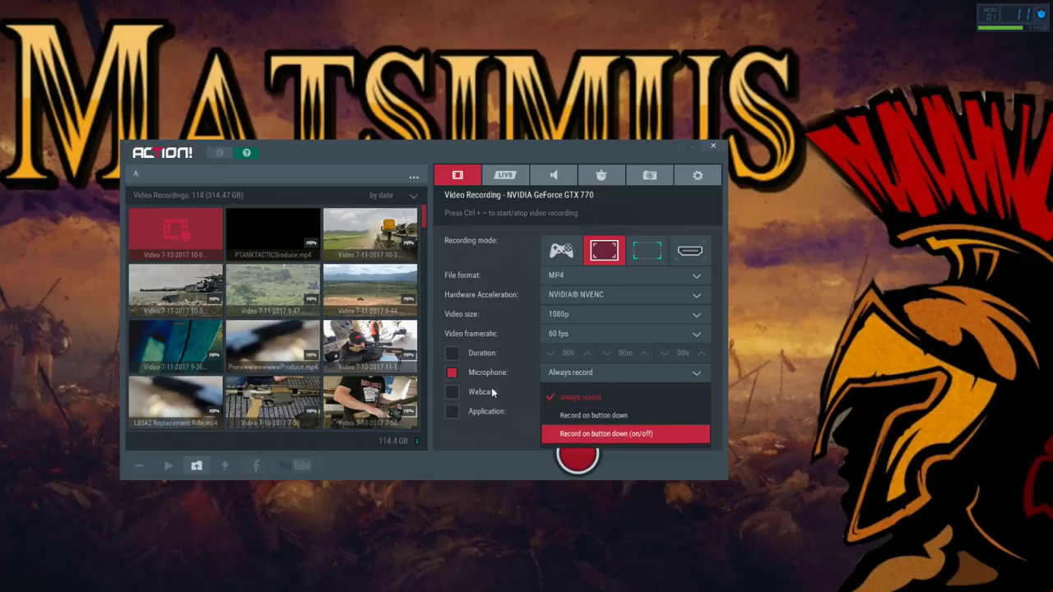
click(520, 352)
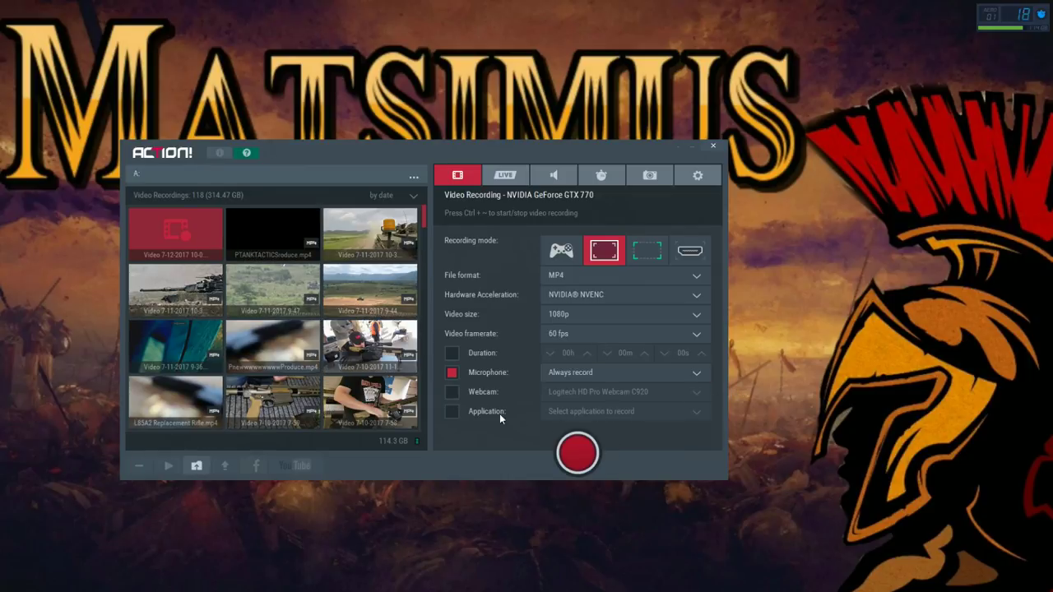
- Enable recording of a selected application, look over the selectable applications and disable the option again
click(452, 412)
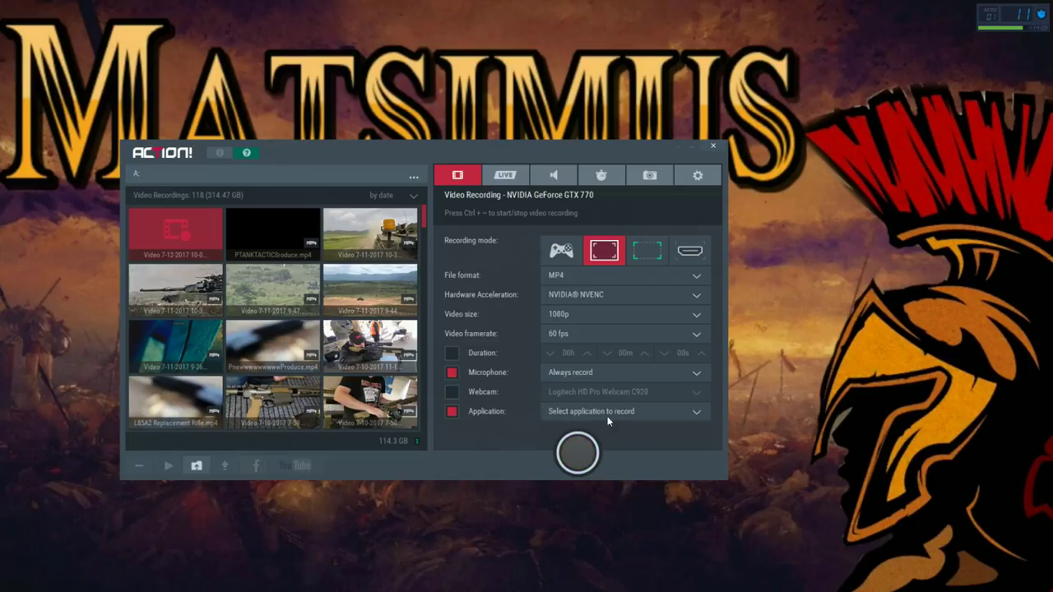
click(657, 414)
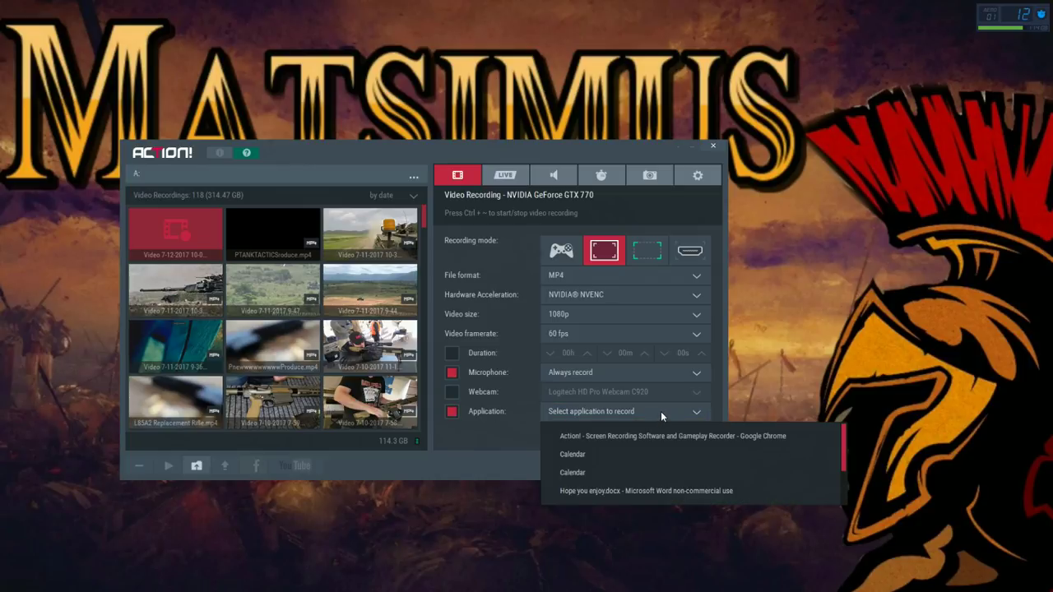
click(660, 411)
click(452, 411)
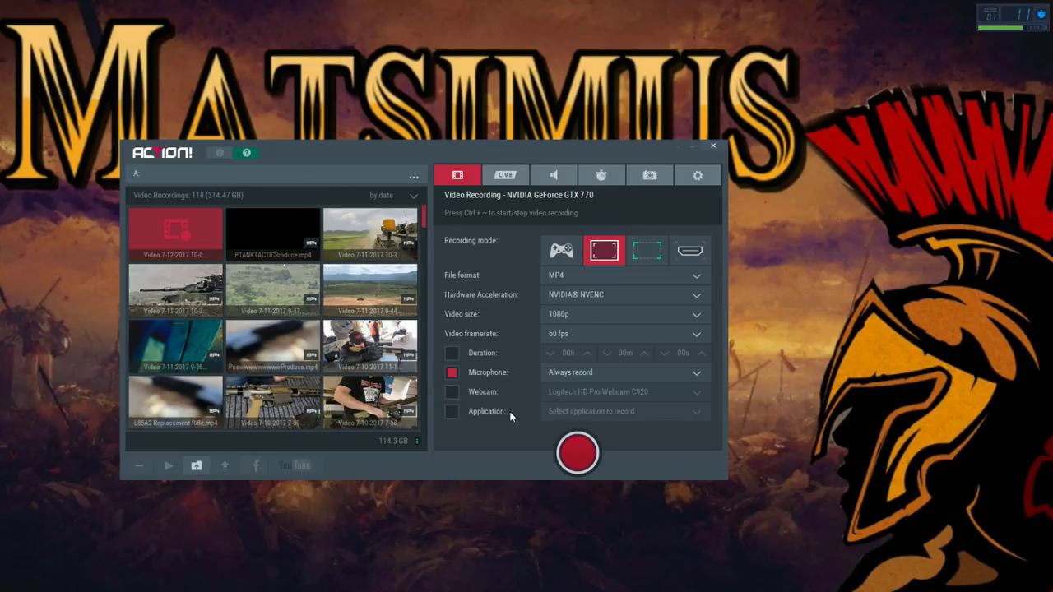
- Review the live streaming settings, including the available video resolutions and frame rates
click(514, 180)
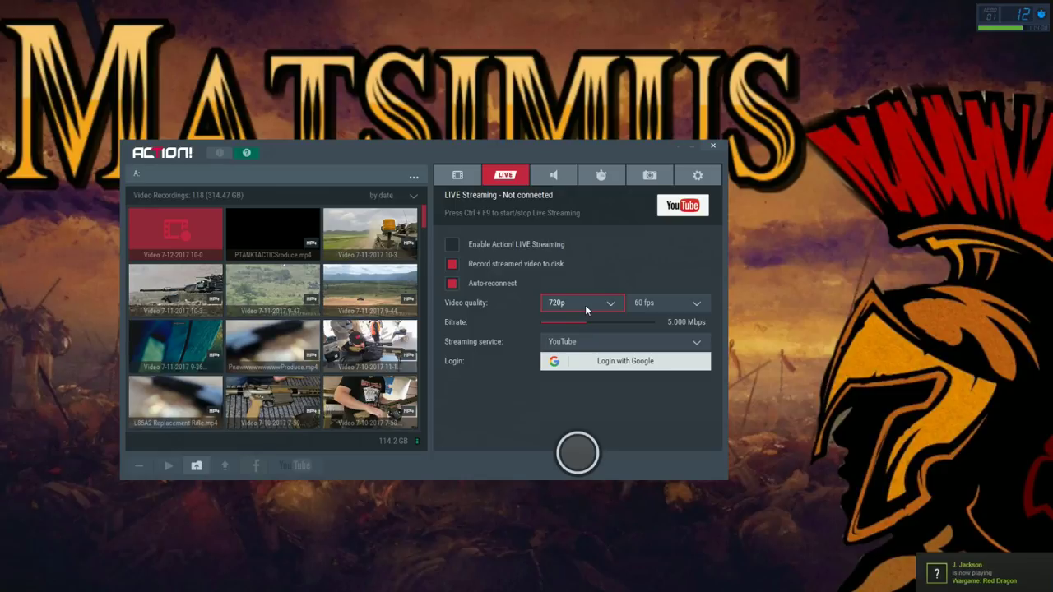
click(585, 304)
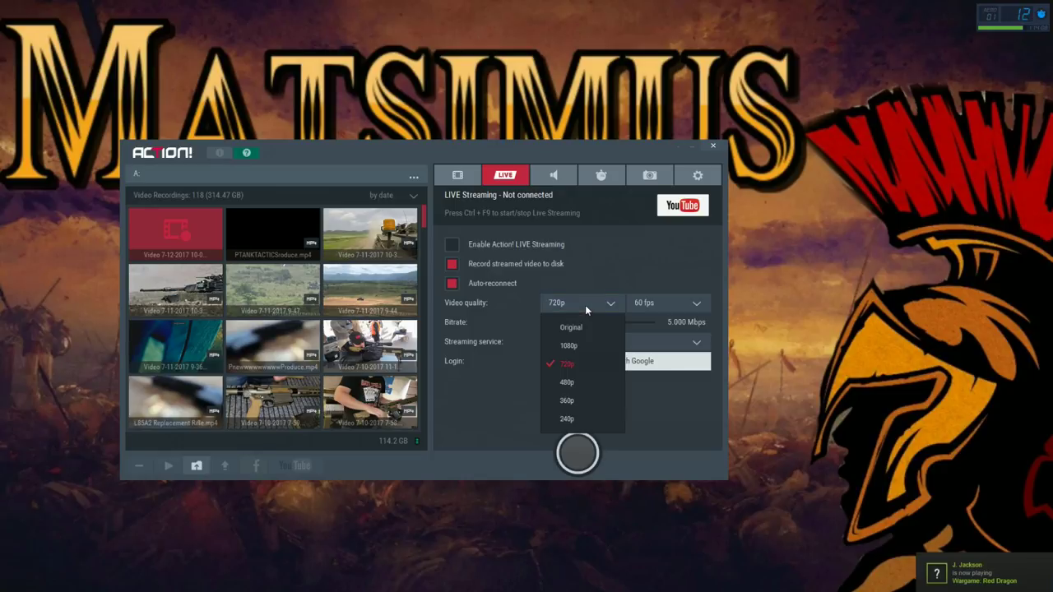
click(640, 258)
click(666, 304)
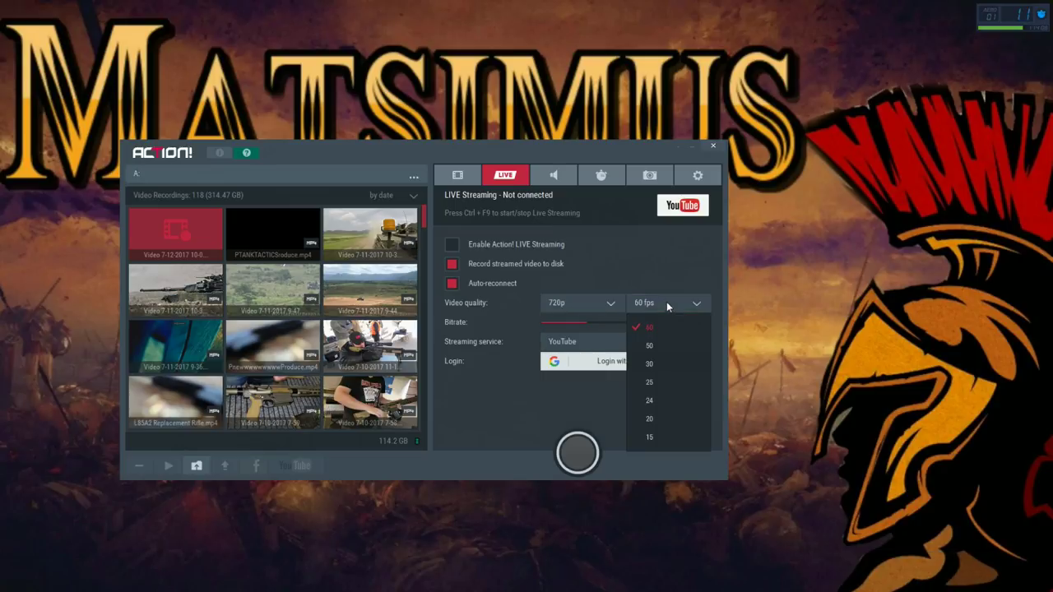
click(658, 265)
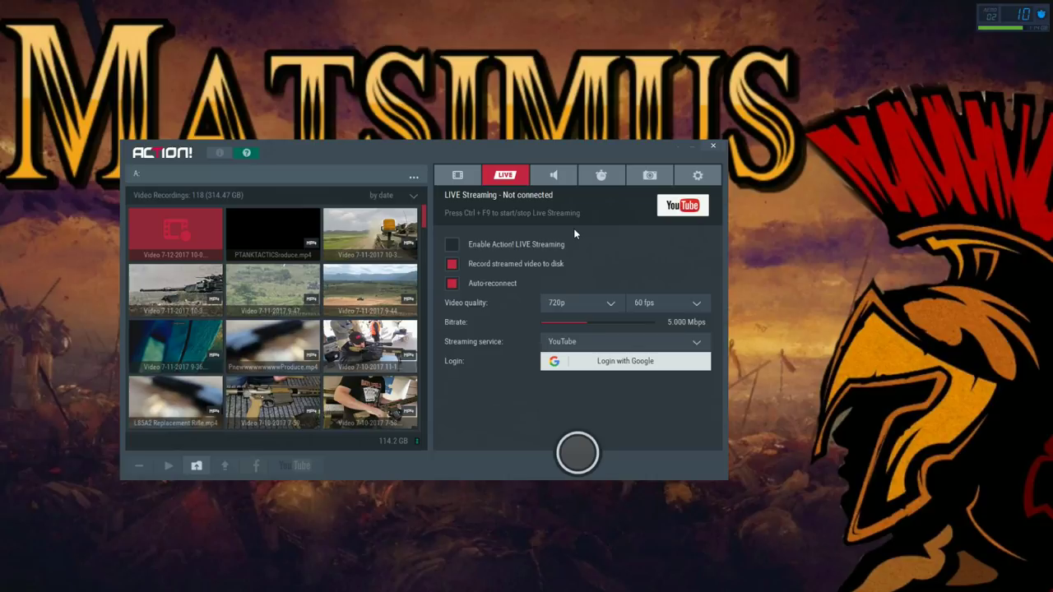
- Review the audio recording settings with their output formats, and look over the benchmarking page
click(557, 176)
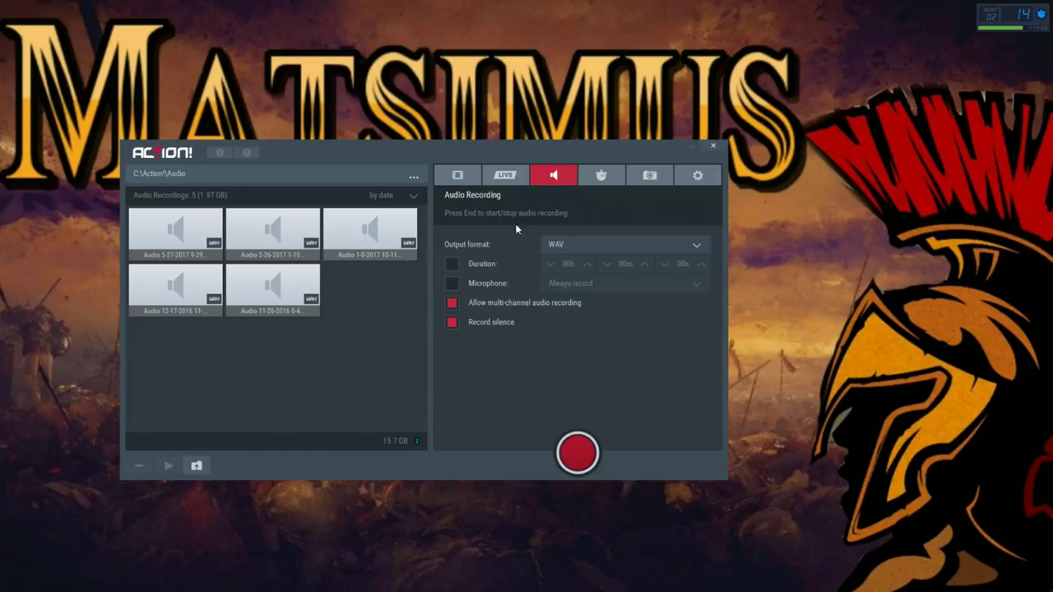
click(593, 246)
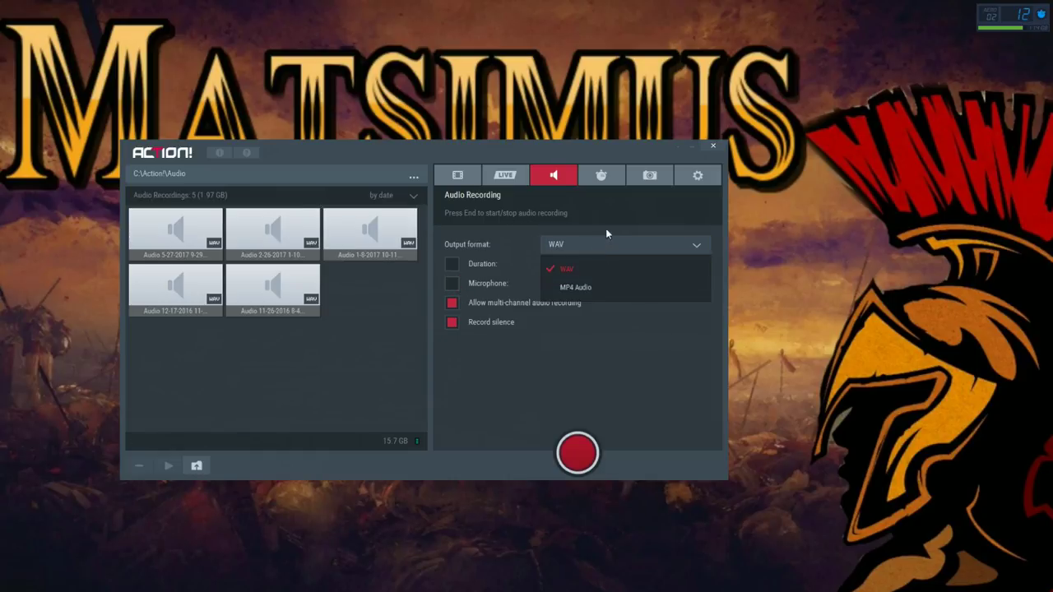
click(606, 230)
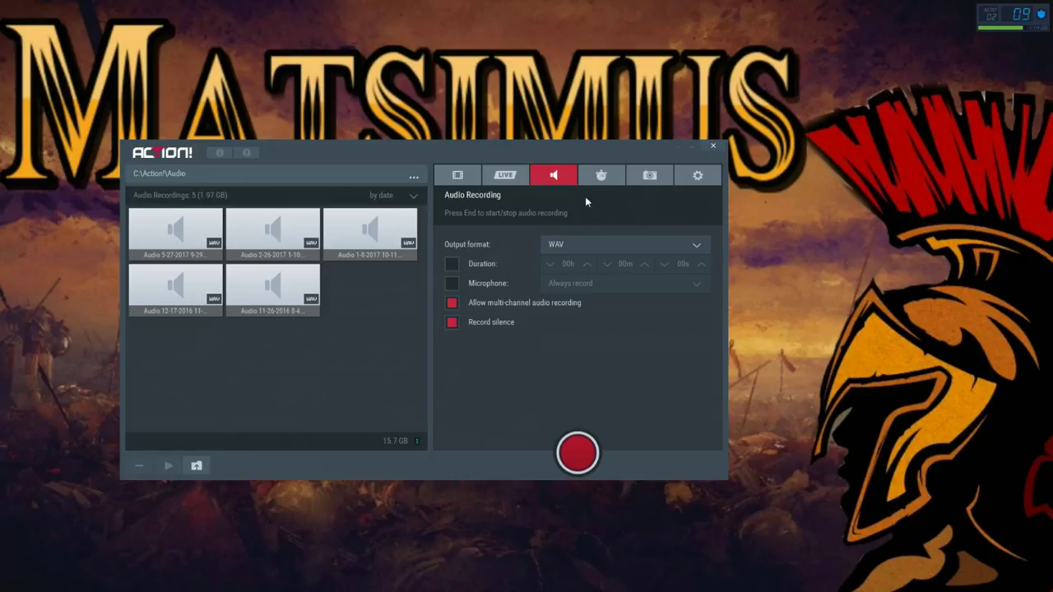
click(603, 178)
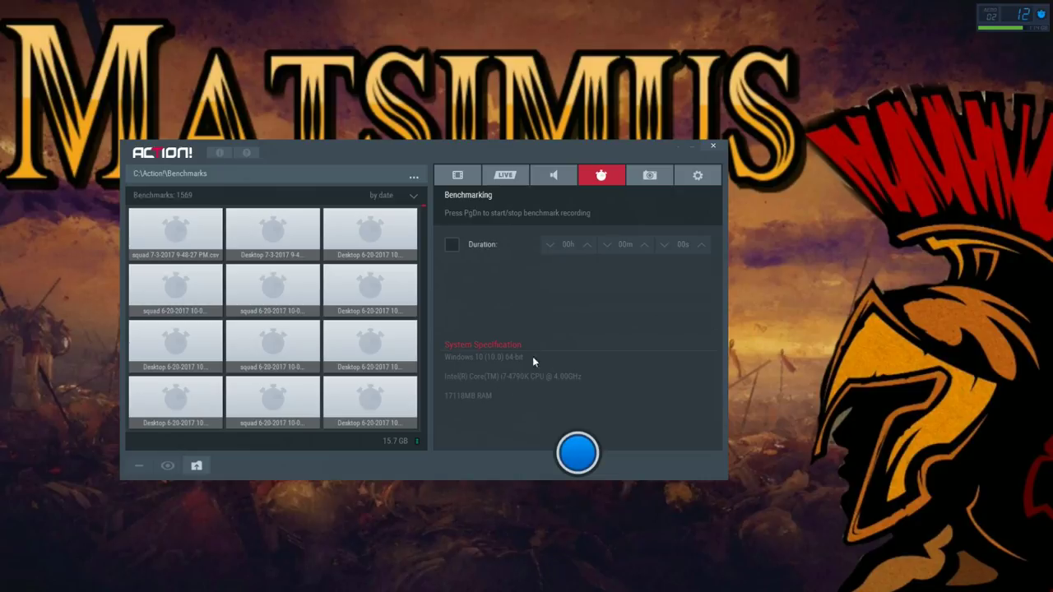
- Review the screenshot capture settings, including the available file formats and screenshot areas
click(649, 176)
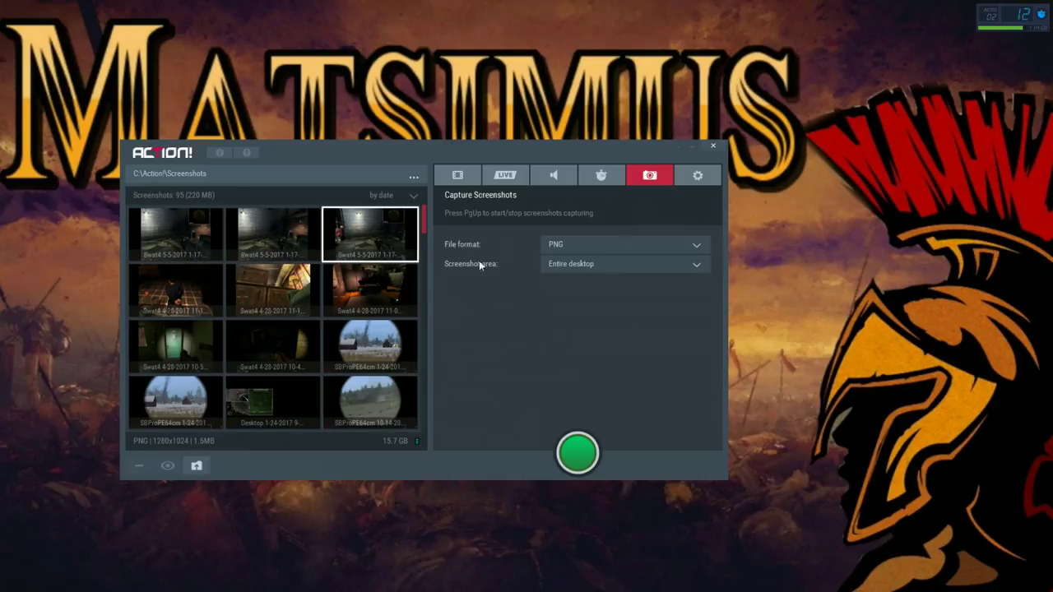
click(567, 243)
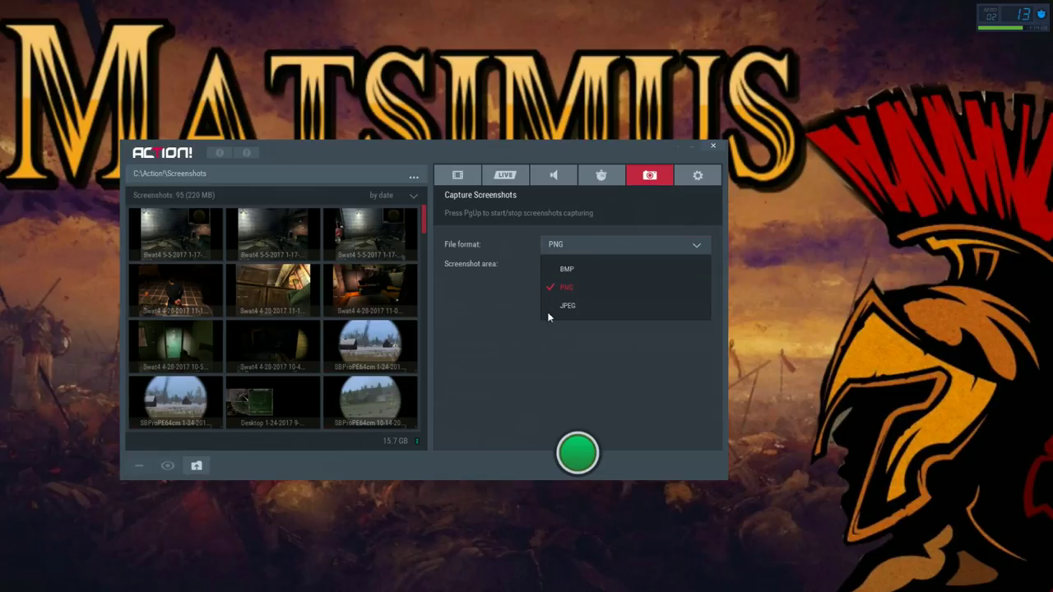
click(569, 265)
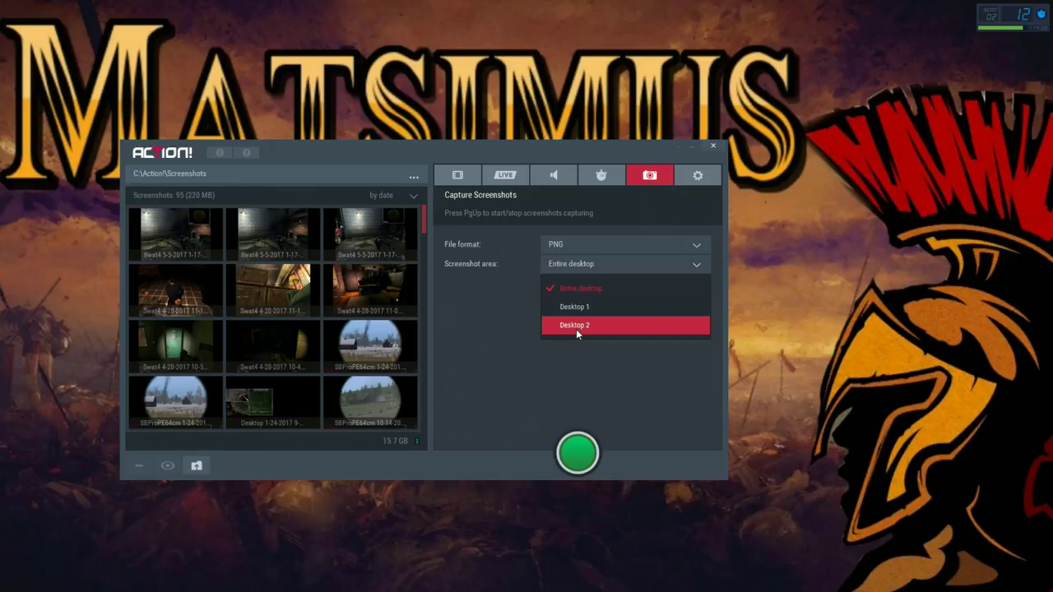
click(565, 285)
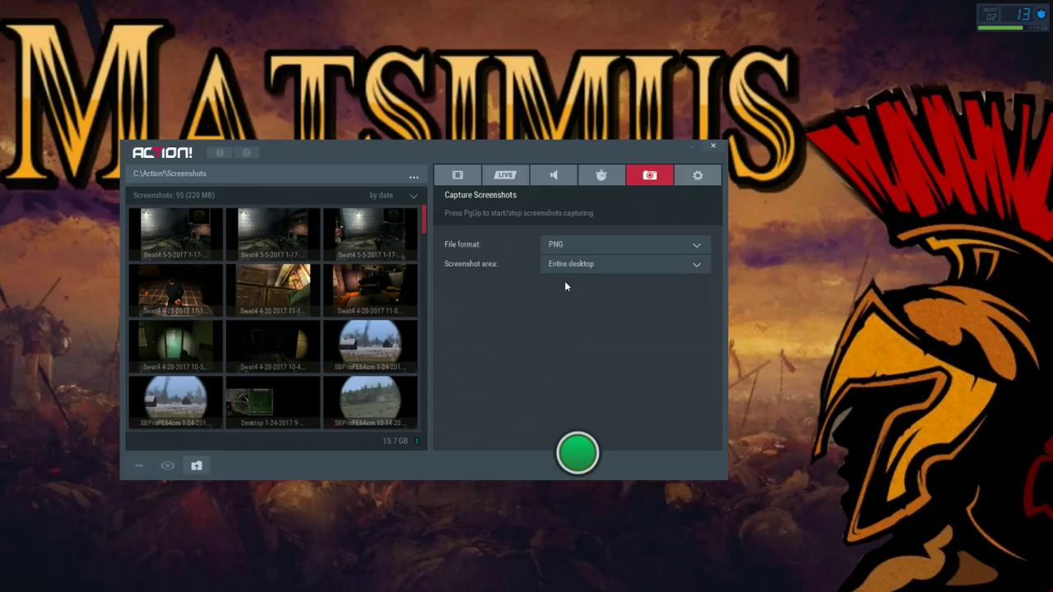
- Review the general settings, including the available interface languages and user interface sizes
click(697, 175)
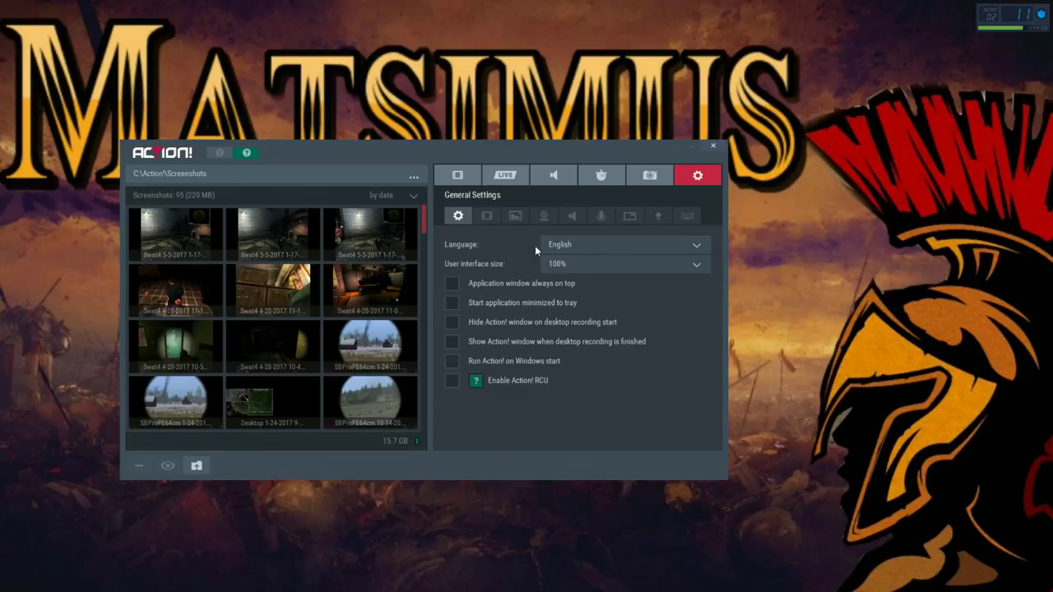
click(620, 248)
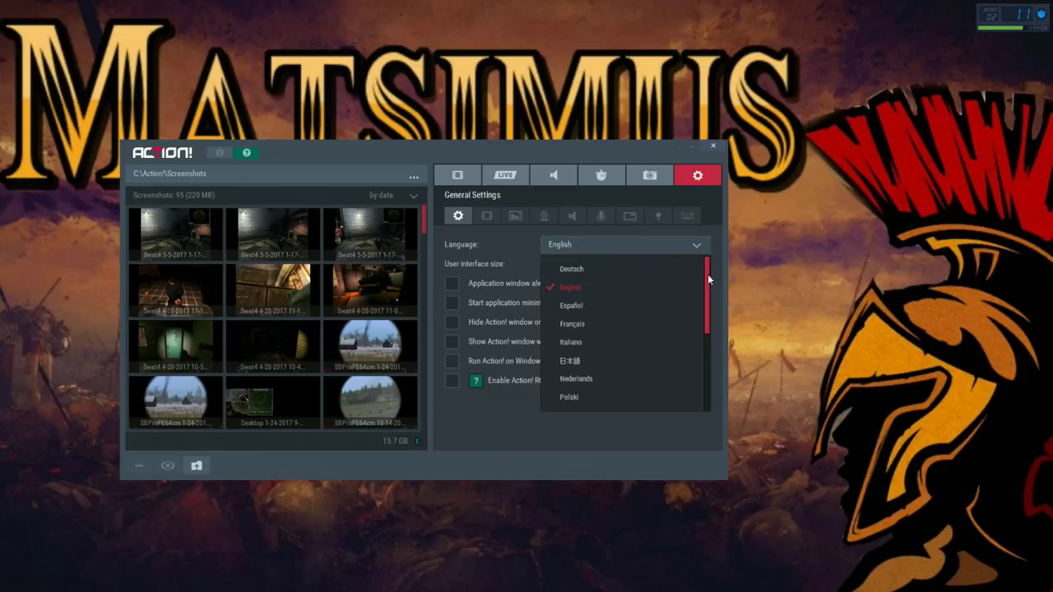
mouse_move(704, 290)
mouse_down()
mouse_move(705, 319)
mouse_move(692, 277)
mouse_up()
click(525, 244)
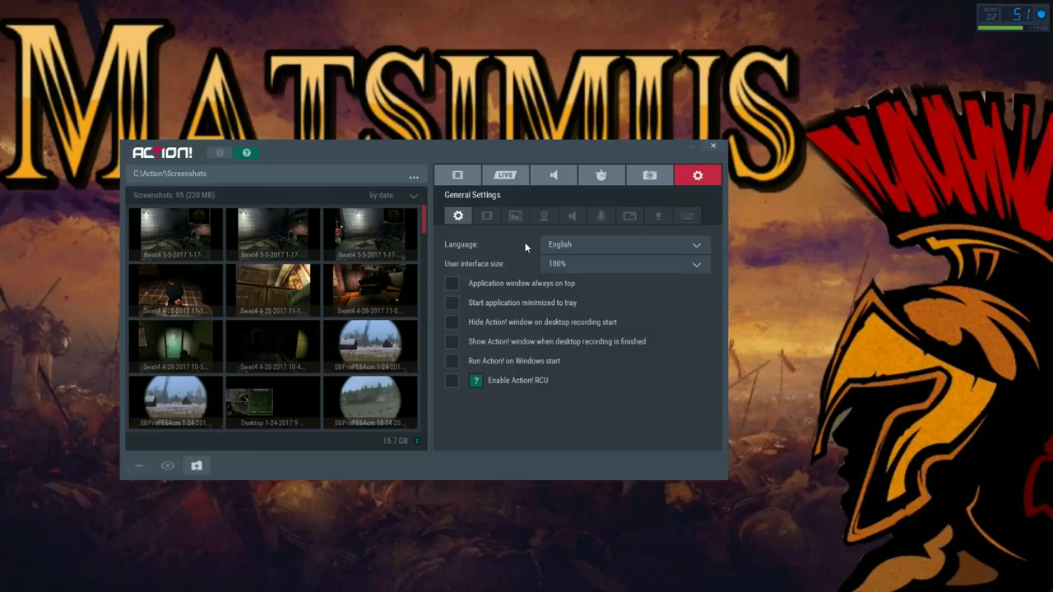
click(629, 263)
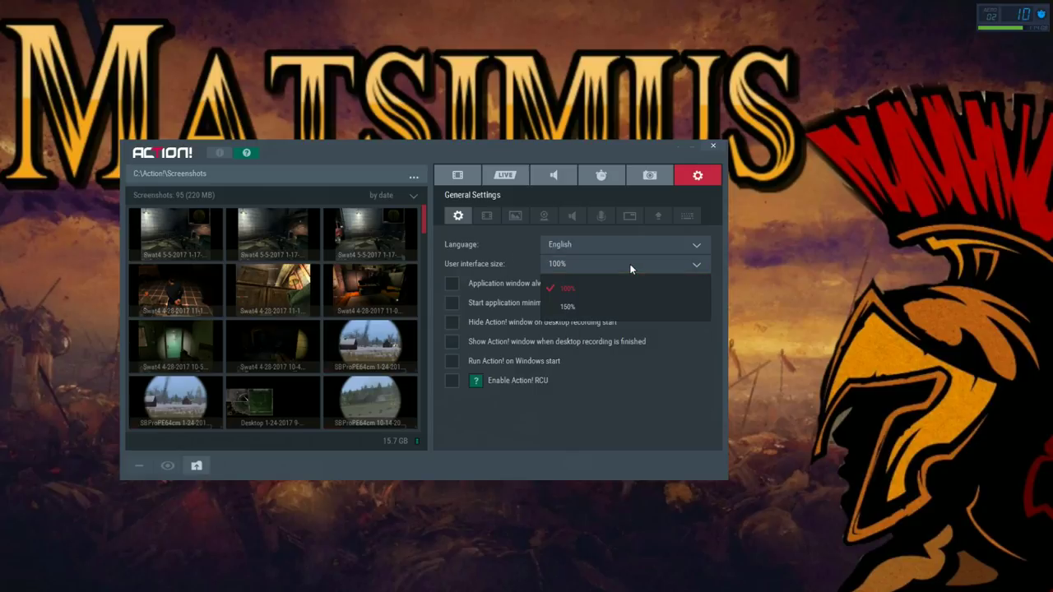
click(640, 392)
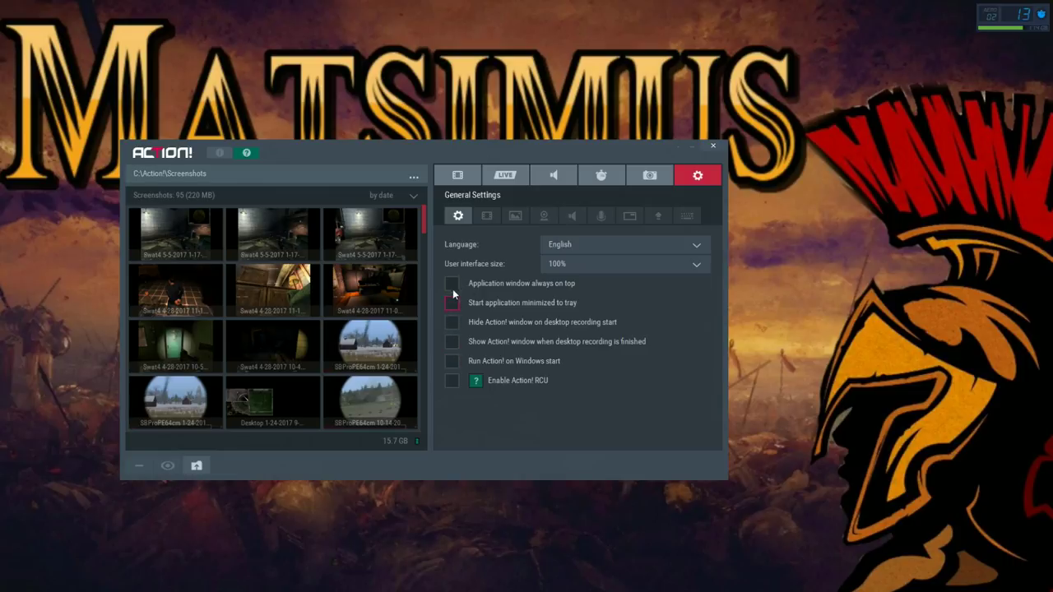
- Set the video quality to Ultra in the video recording settings
click(496, 219)
click(576, 244)
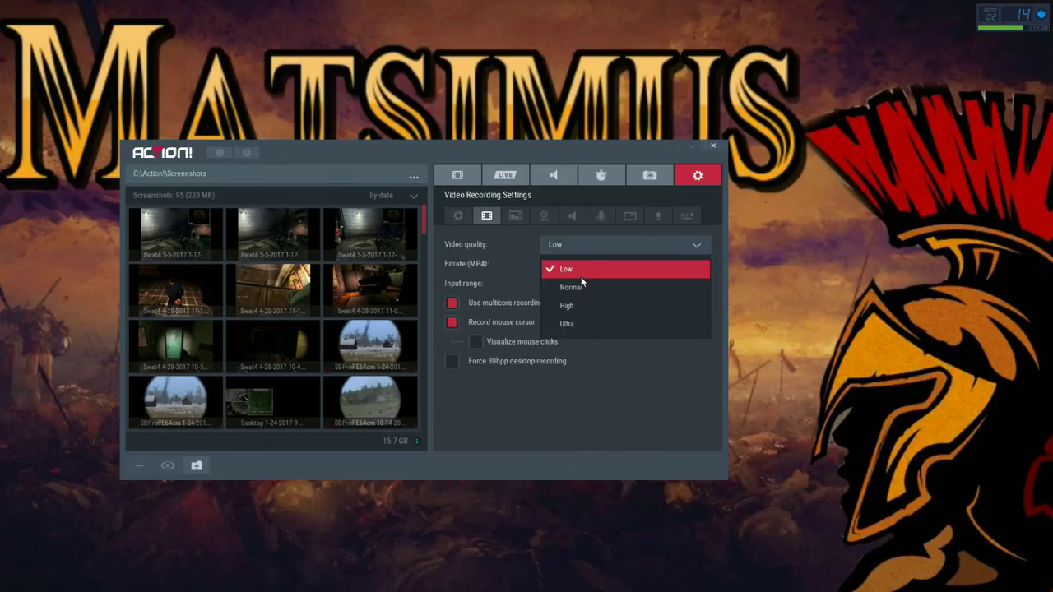
click(596, 328)
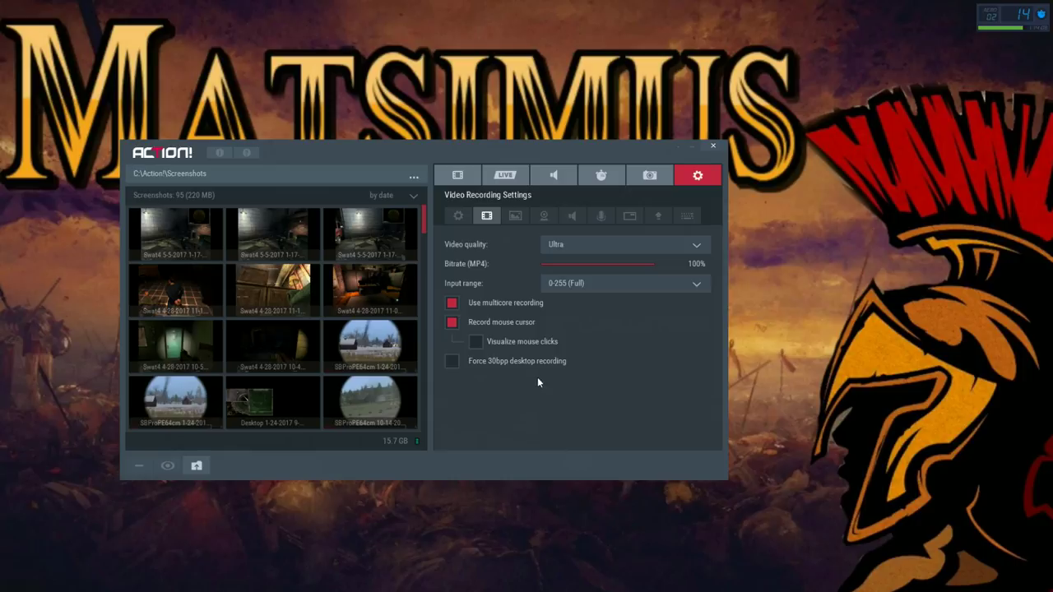
- Review the overlay graphics settings, including the available overlay positions
click(515, 215)
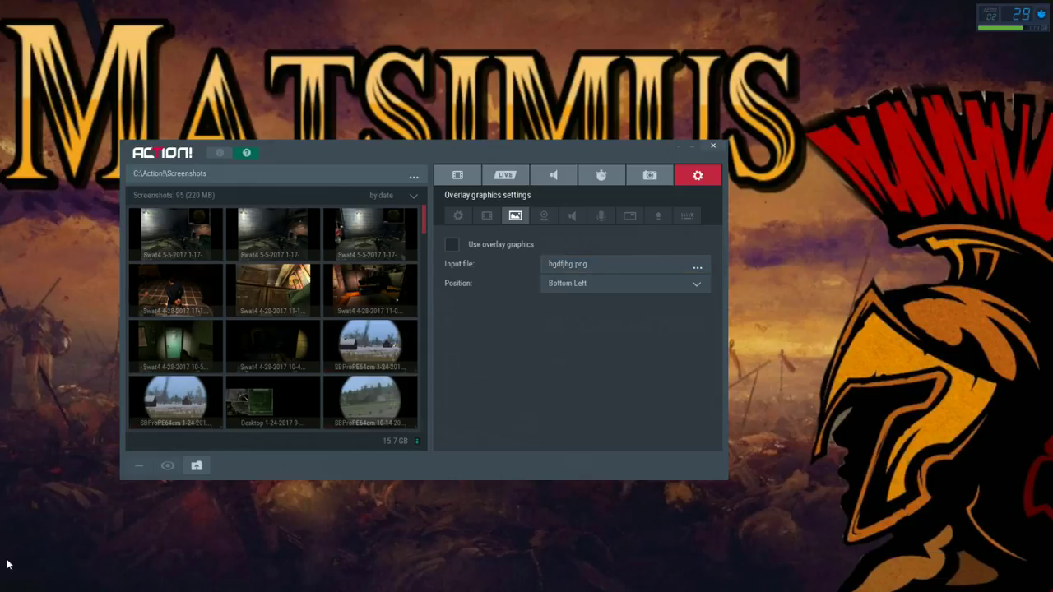
click(581, 287)
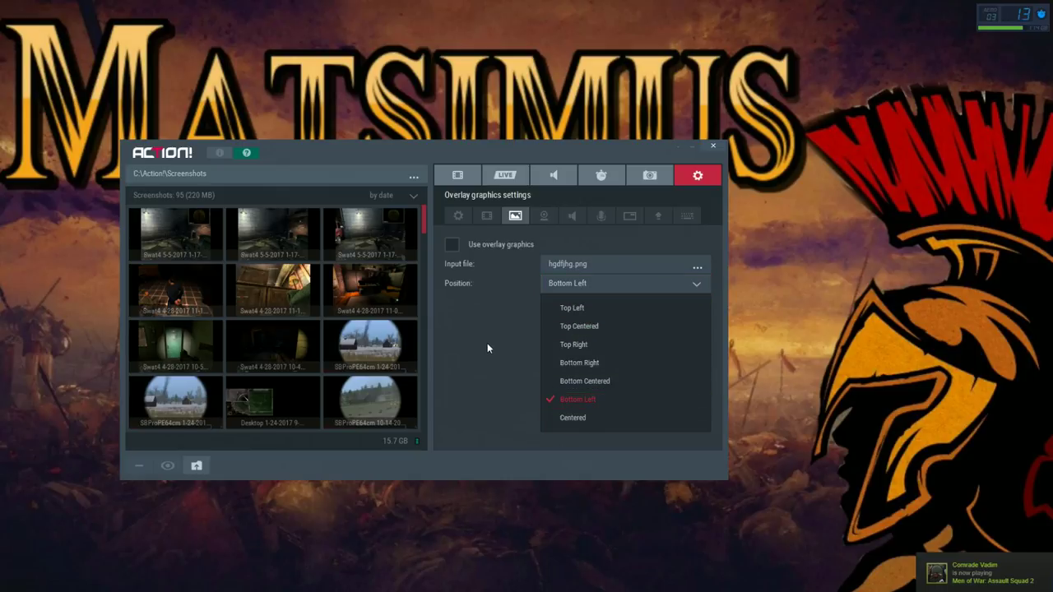
click(520, 265)
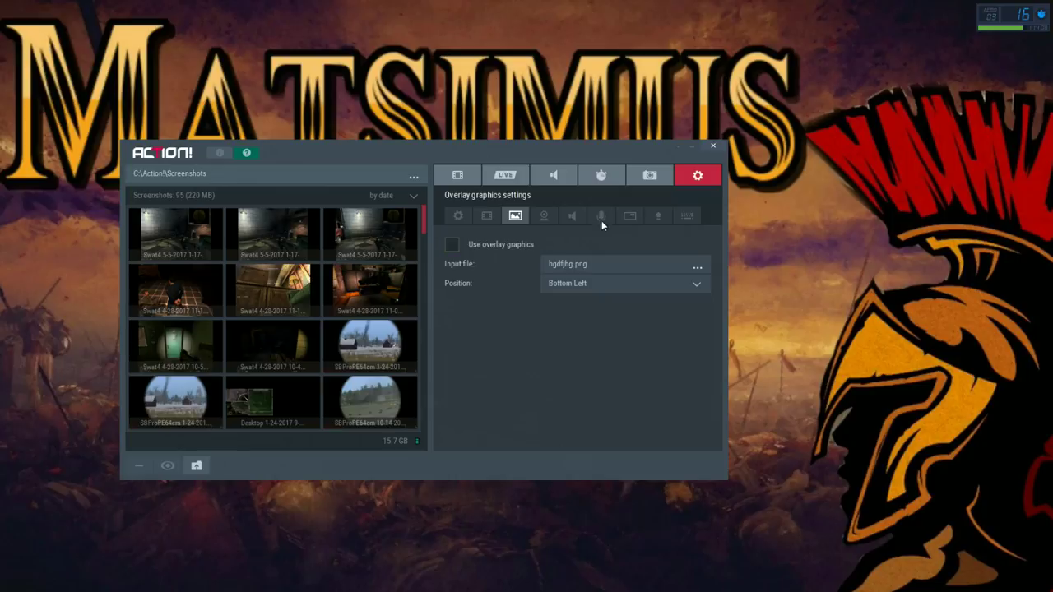
- Review the webcam settings and the audio settings, including the available audio devices and AAC bitrates
click(547, 217)
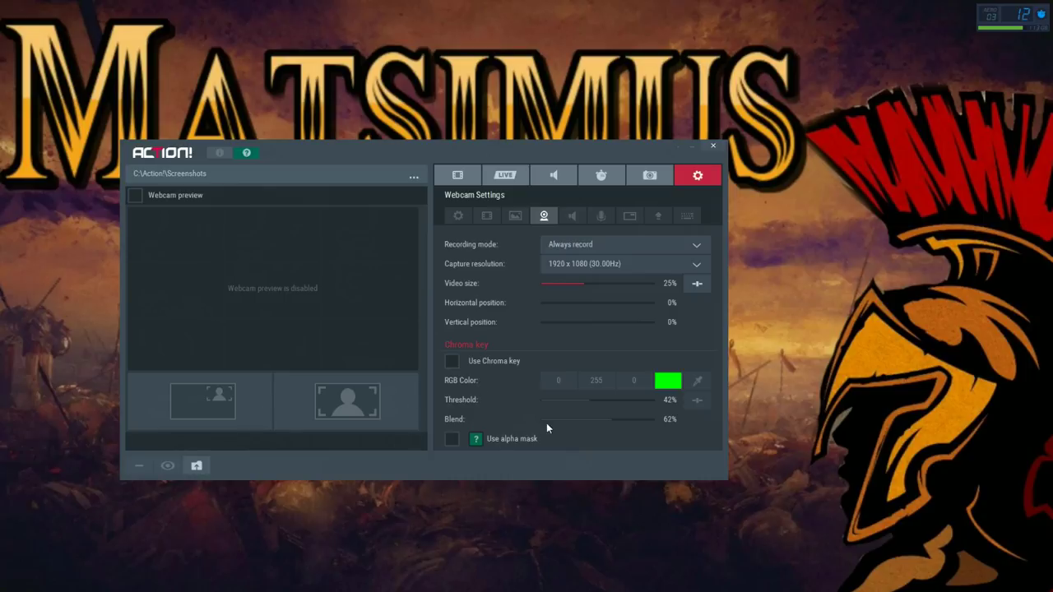
click(571, 218)
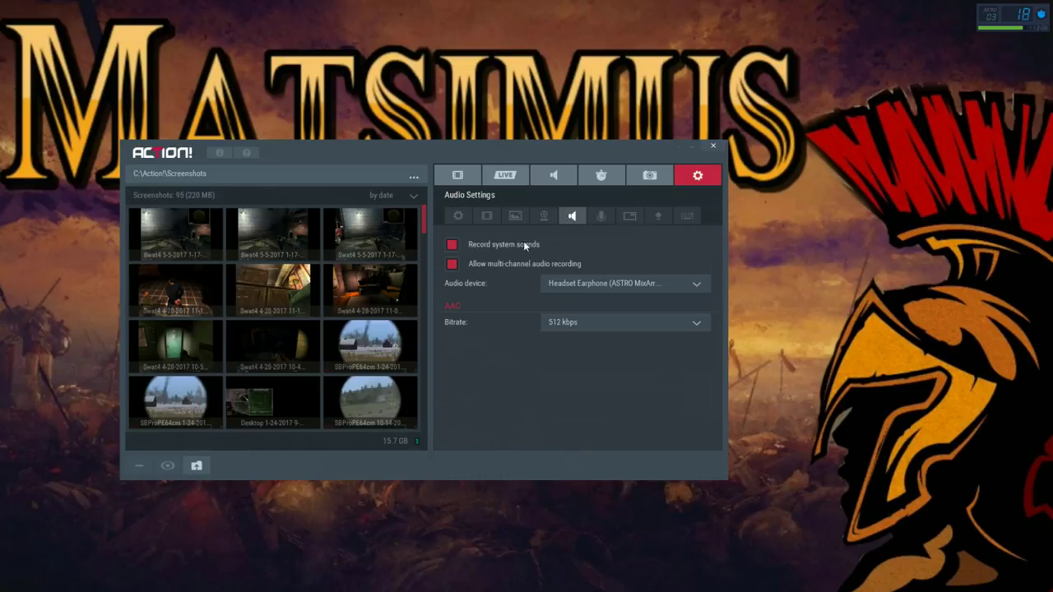
click(655, 283)
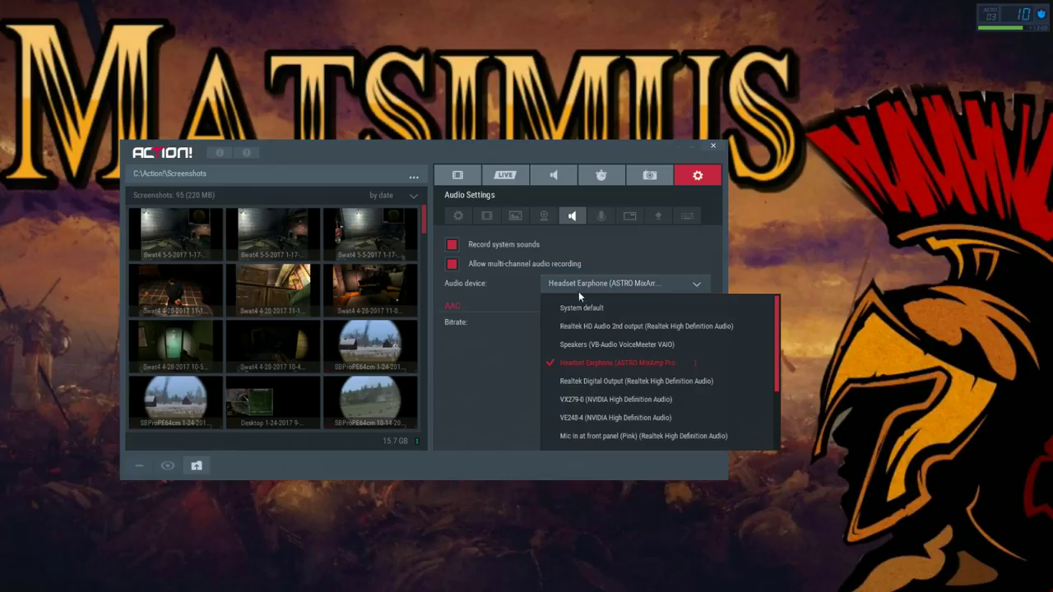
click(481, 374)
click(628, 317)
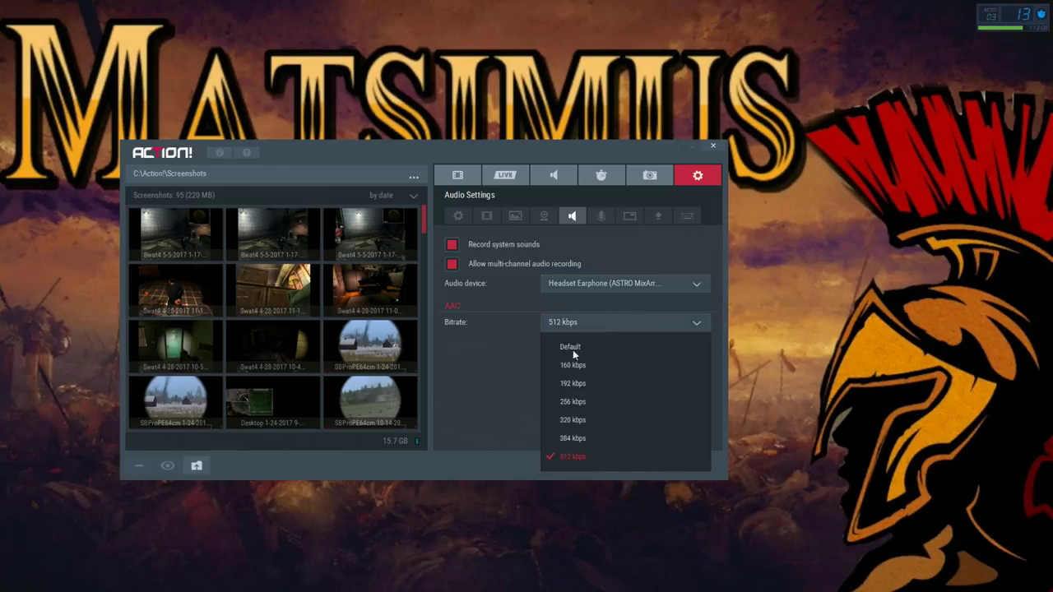
click(501, 371)
- Review the microphone settings, including the selectable audio input devices
click(601, 217)
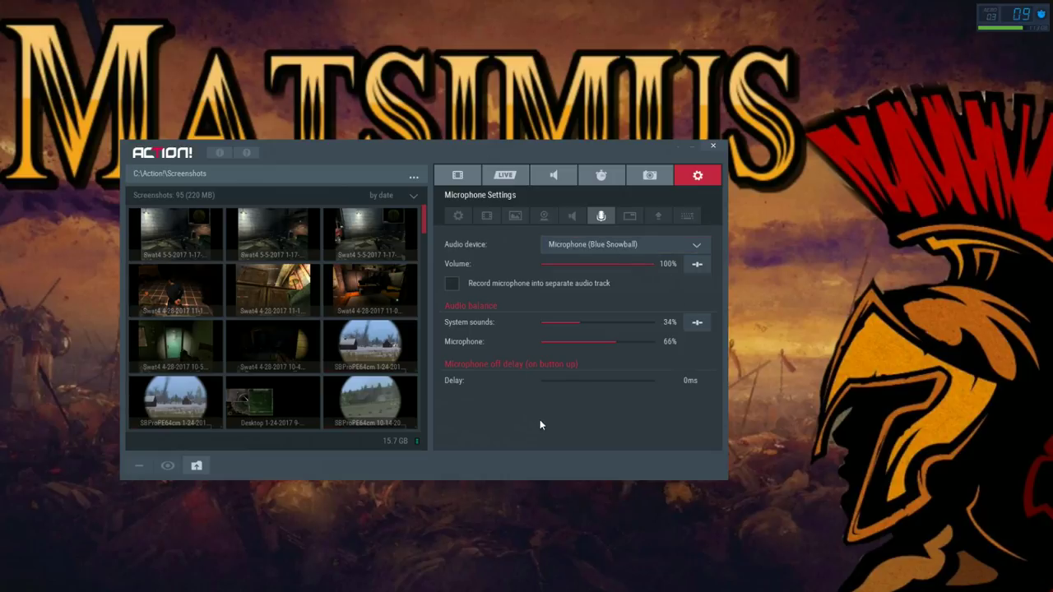
click(580, 245)
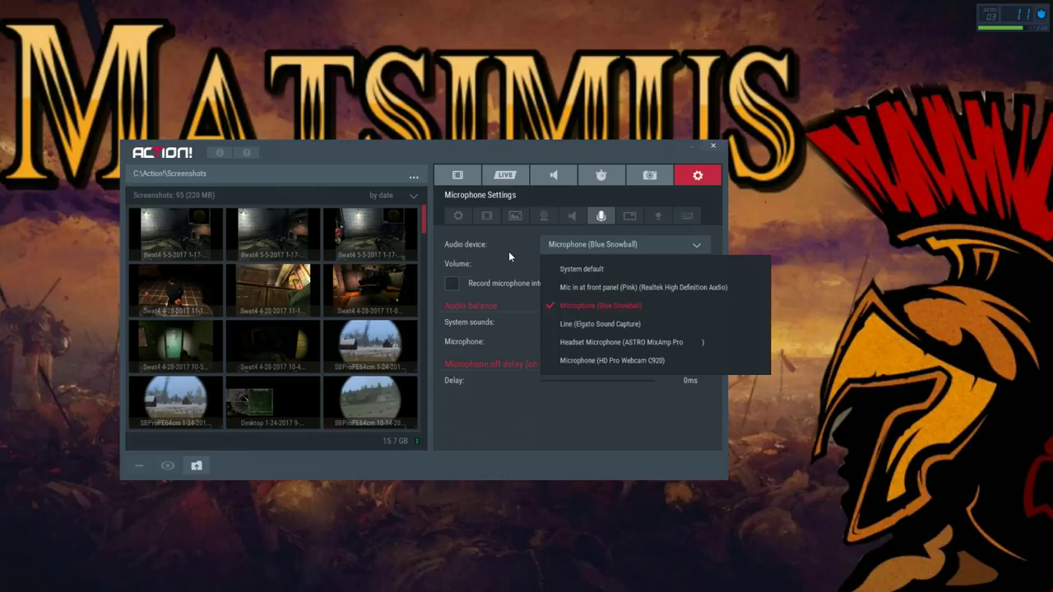
click(593, 249)
click(630, 245)
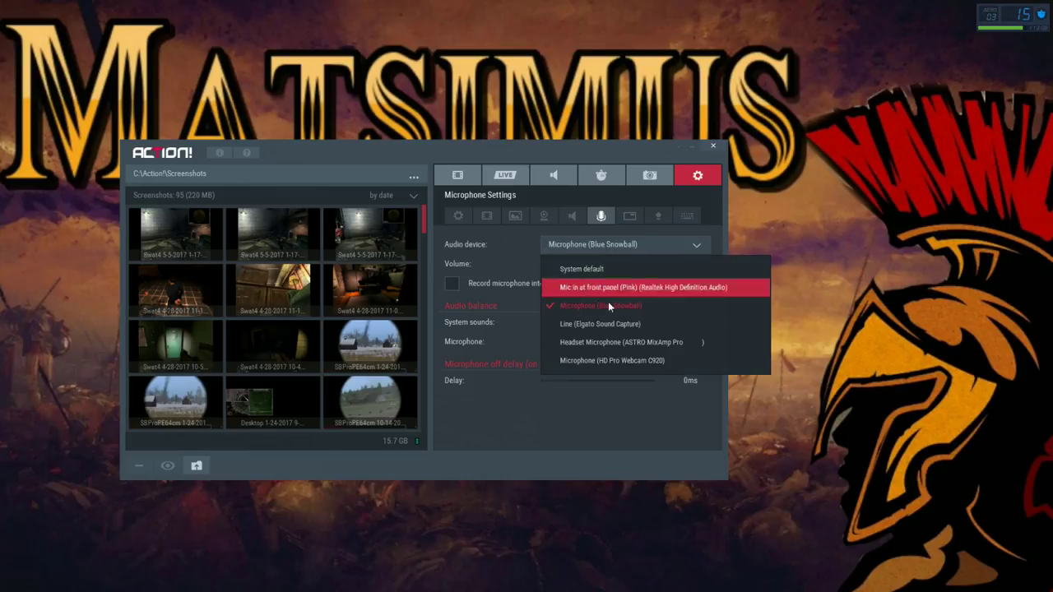
click(514, 251)
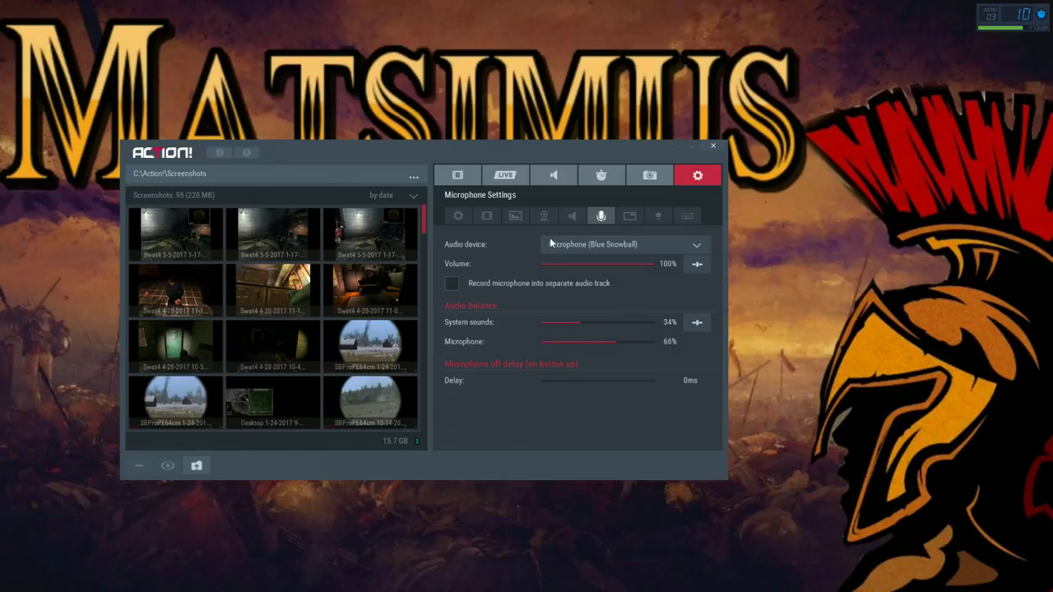
- Review the HUD, export and hotkey settings, and return to the video recording page
click(637, 219)
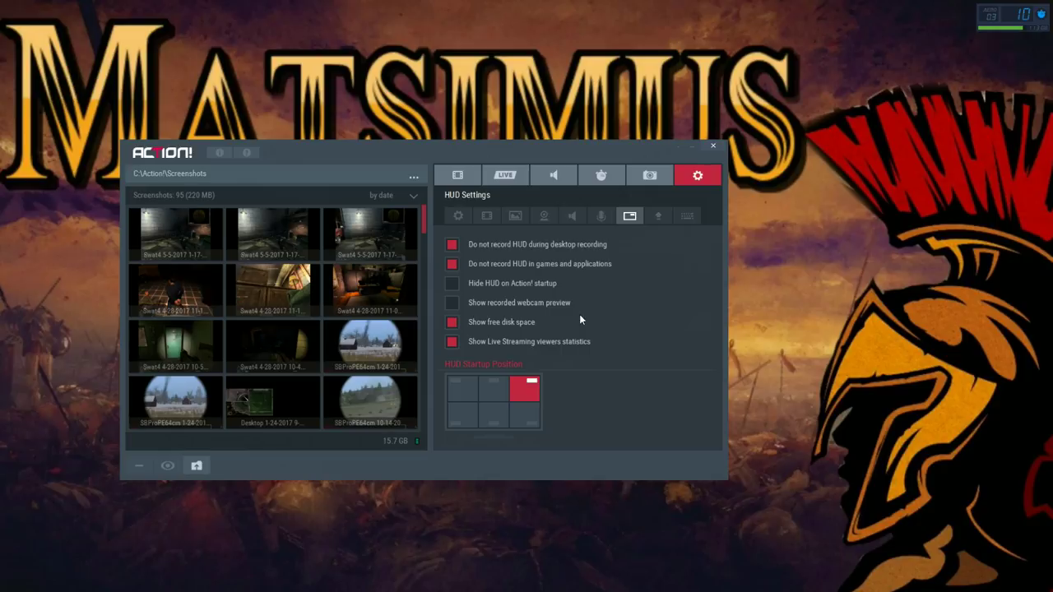
click(658, 217)
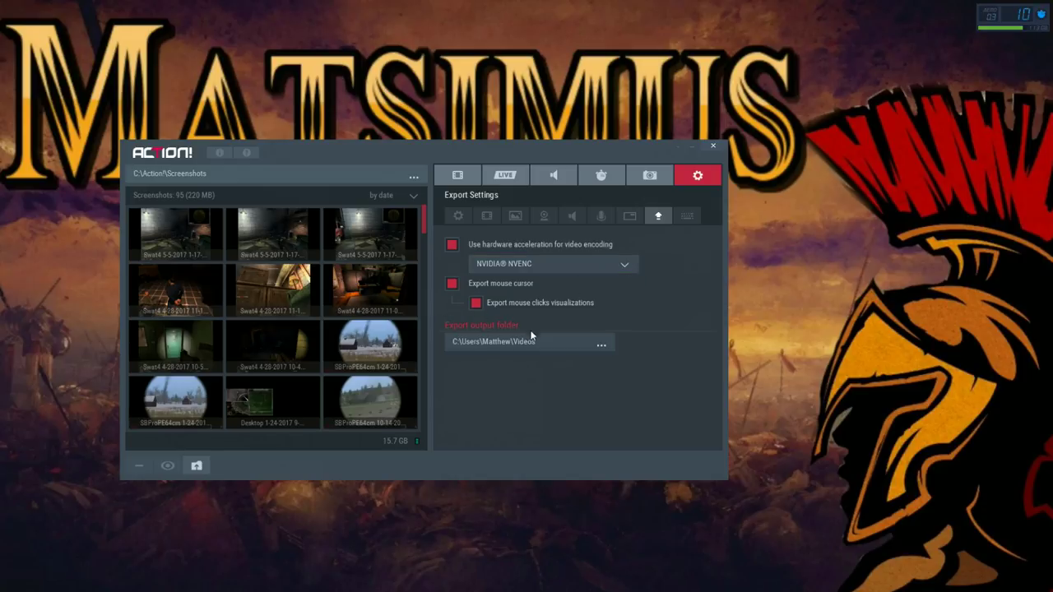
click(686, 216)
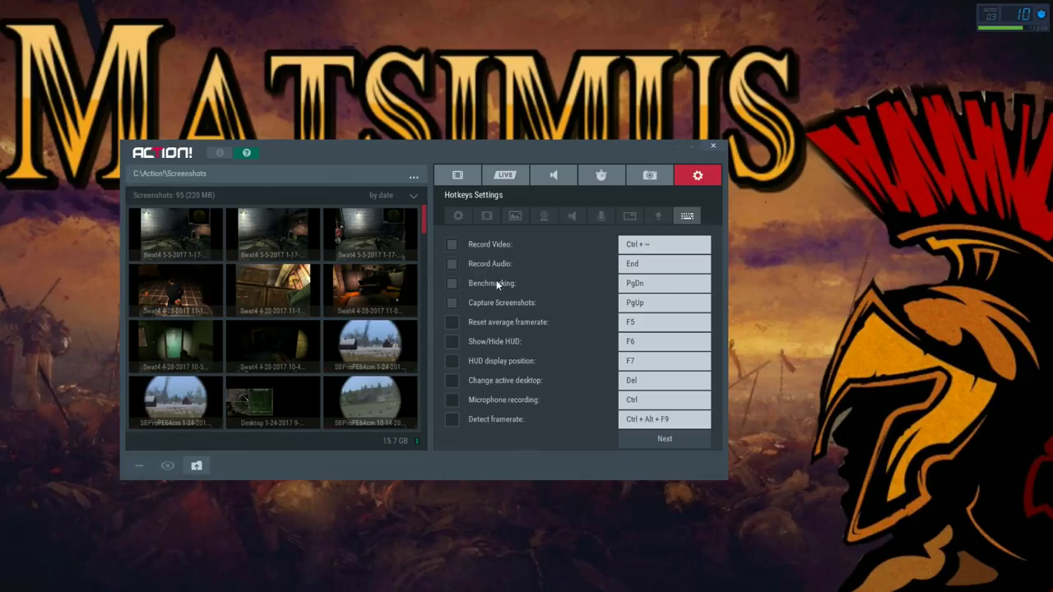
click(450, 420)
click(457, 175)
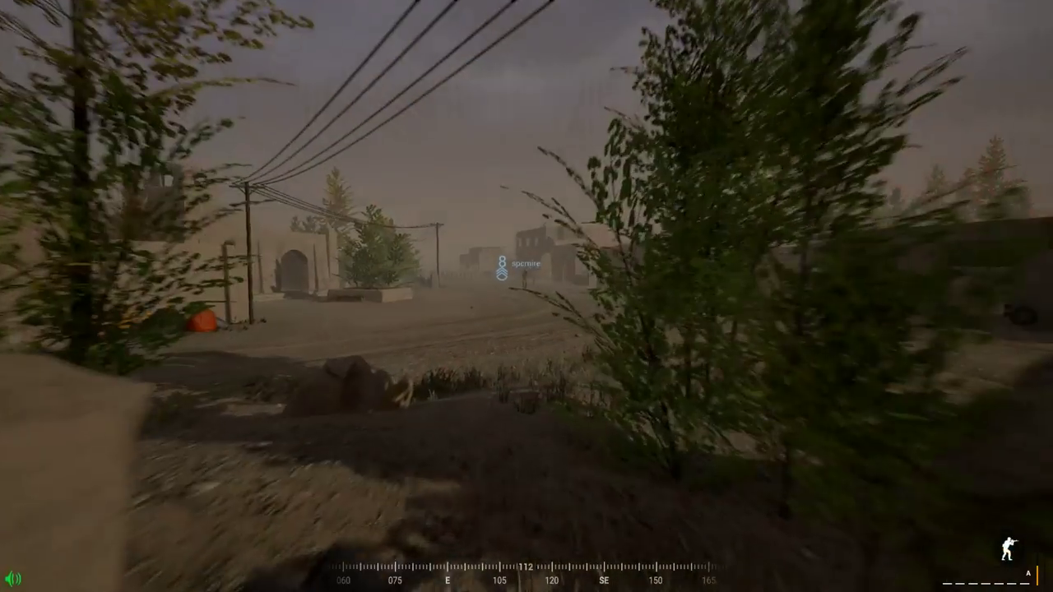
key(w)
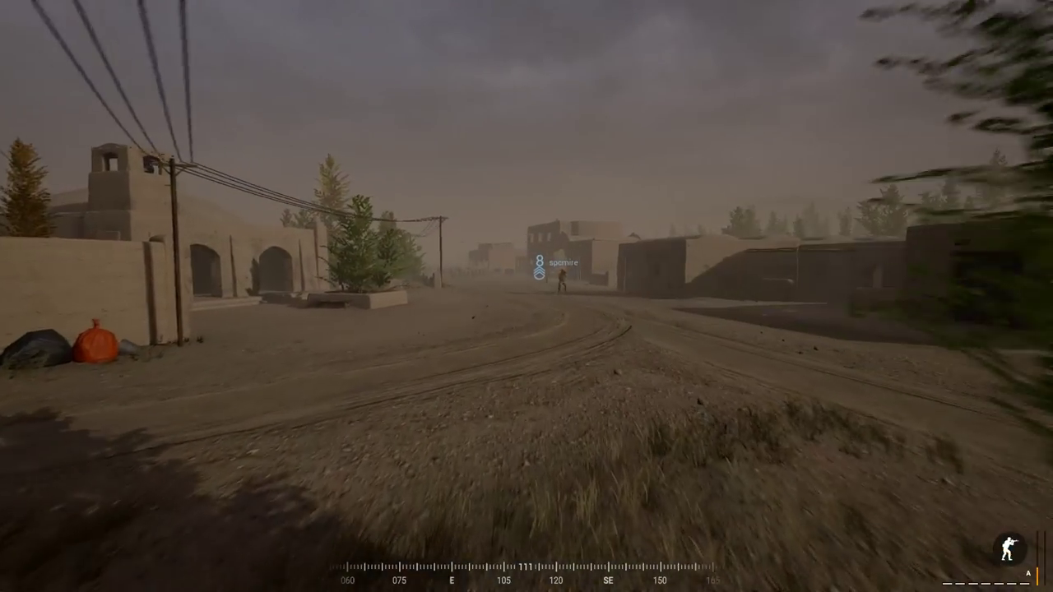
key(w)
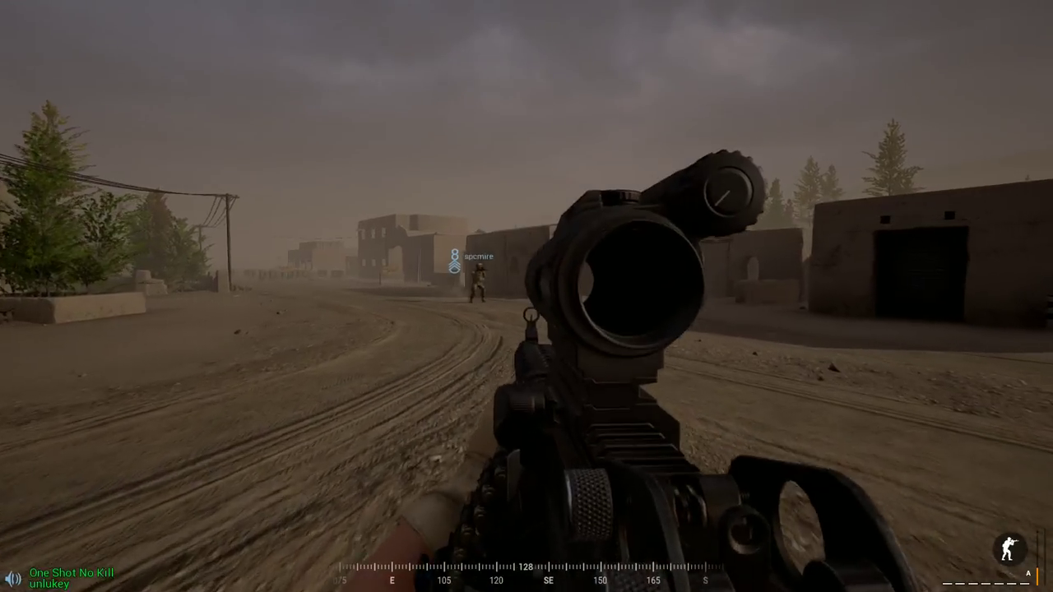
key(w)
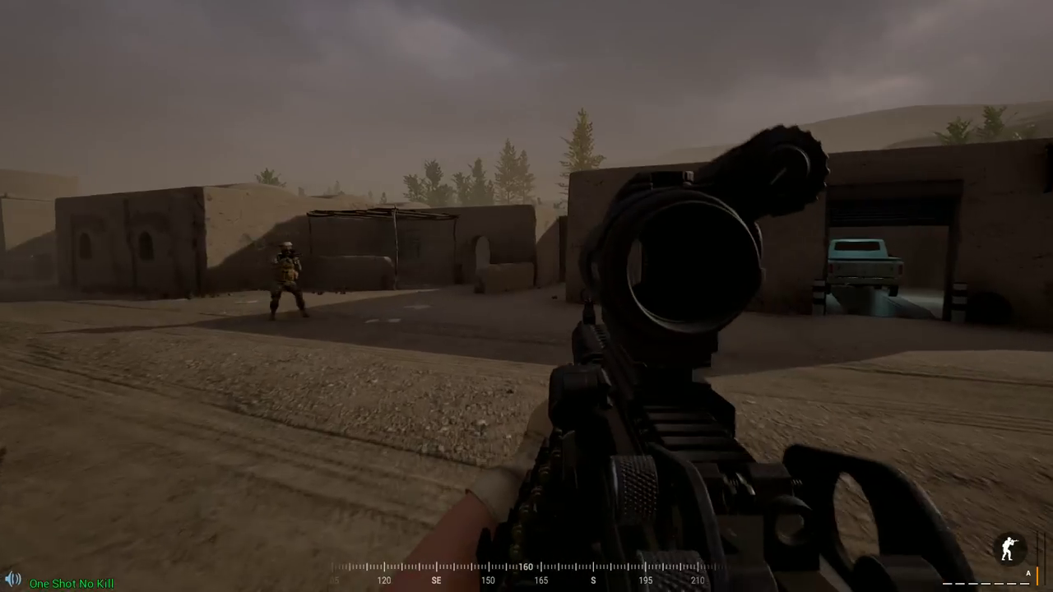
key(w)
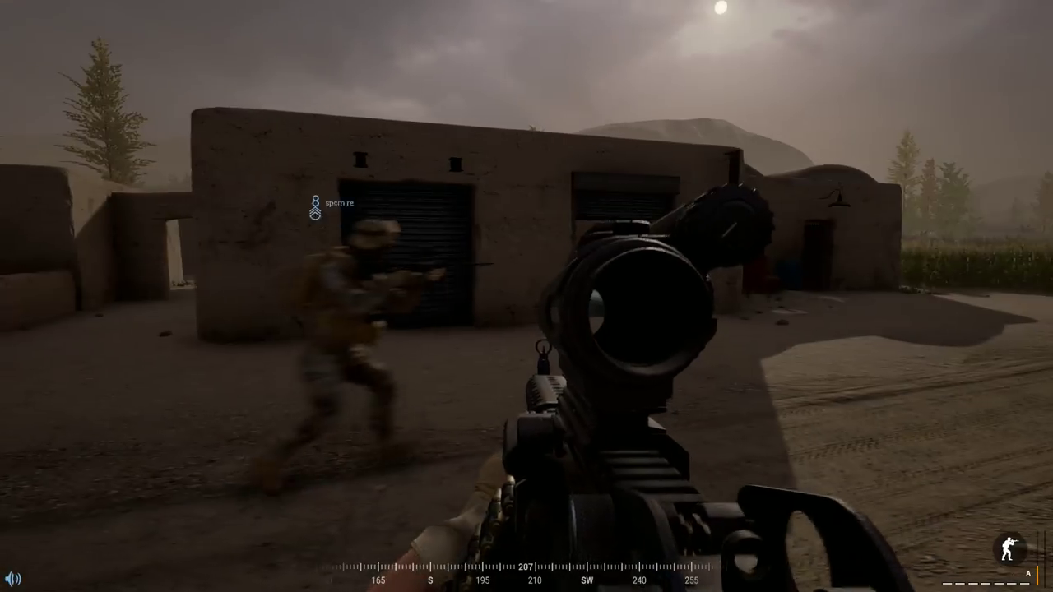
key(shift+w)
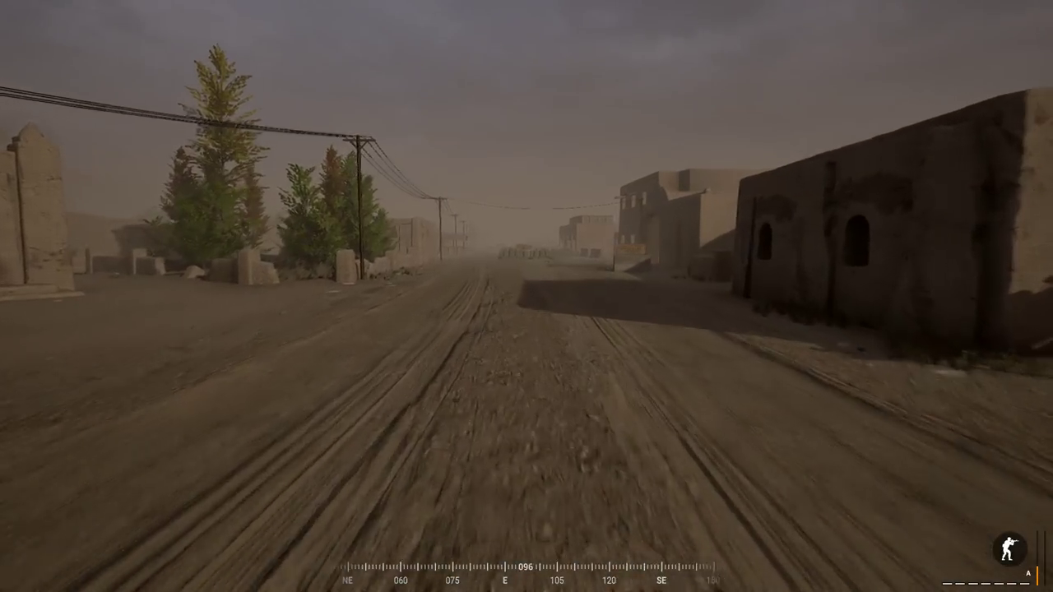
key(w)
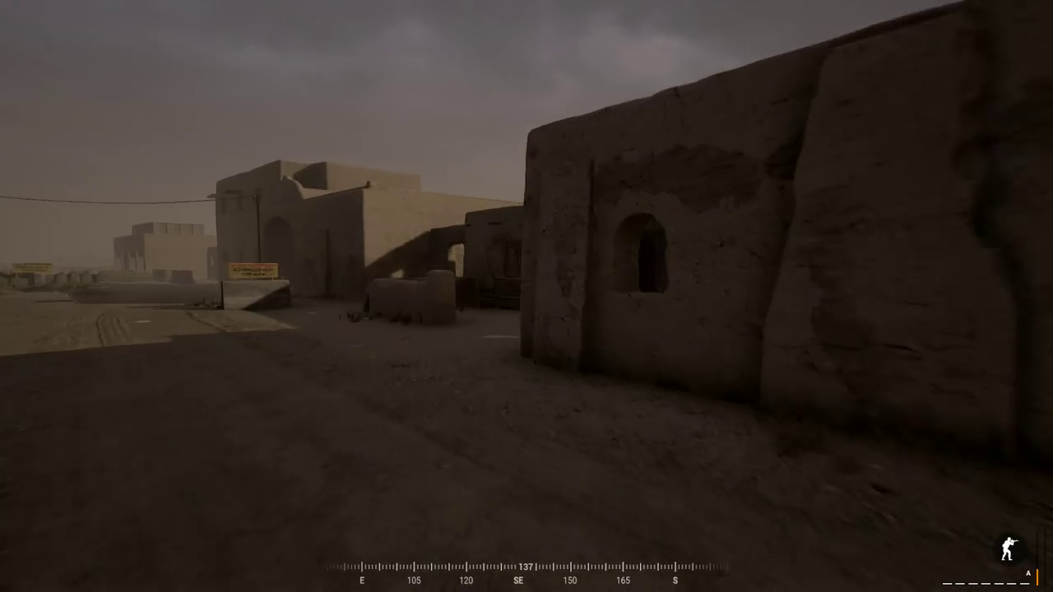
key(w)
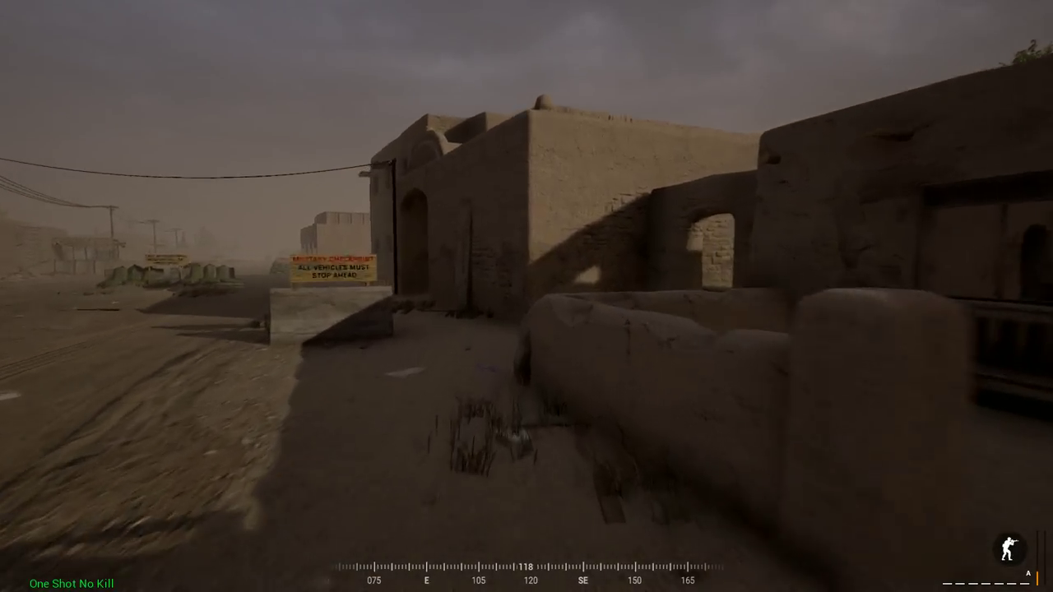
key(w)
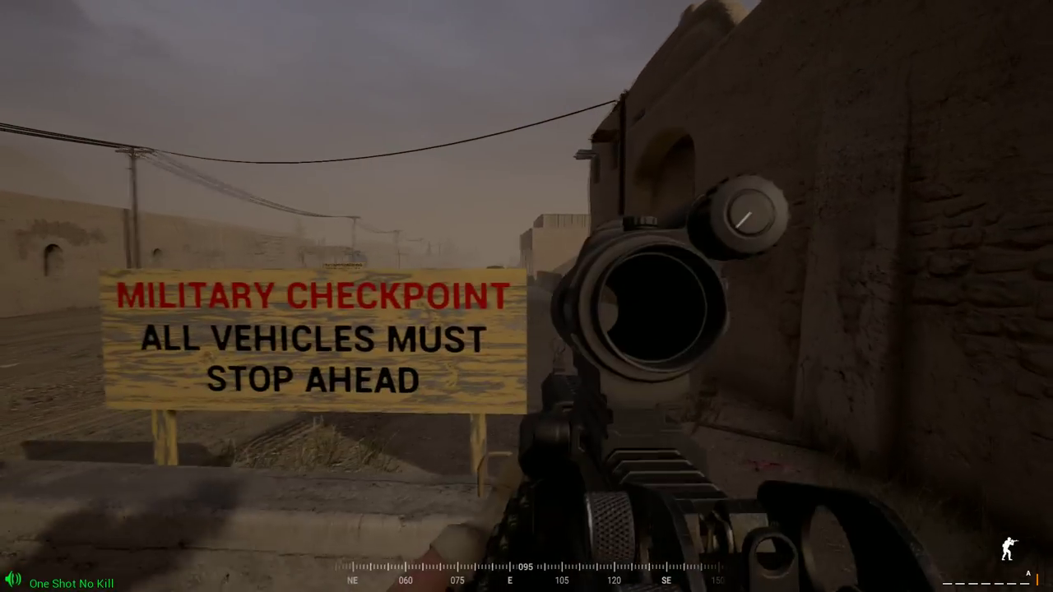
key(a)
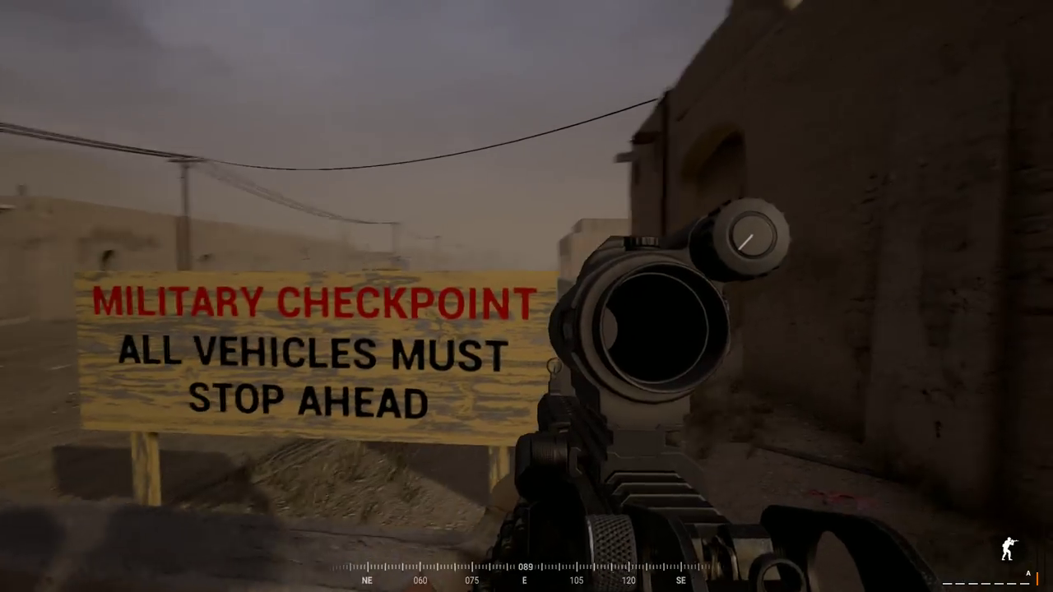
key(a)
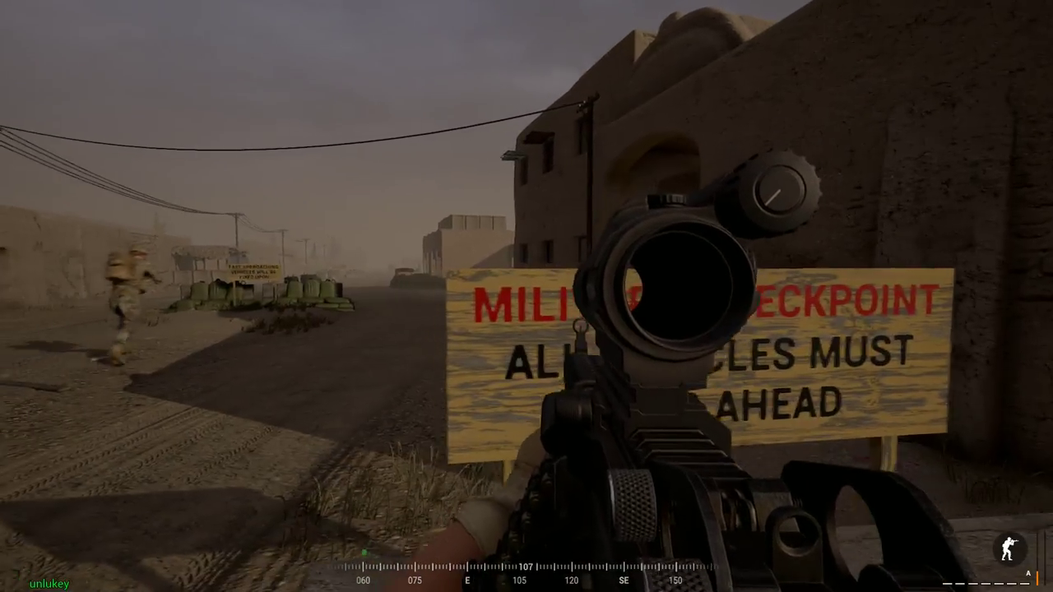
key(w)
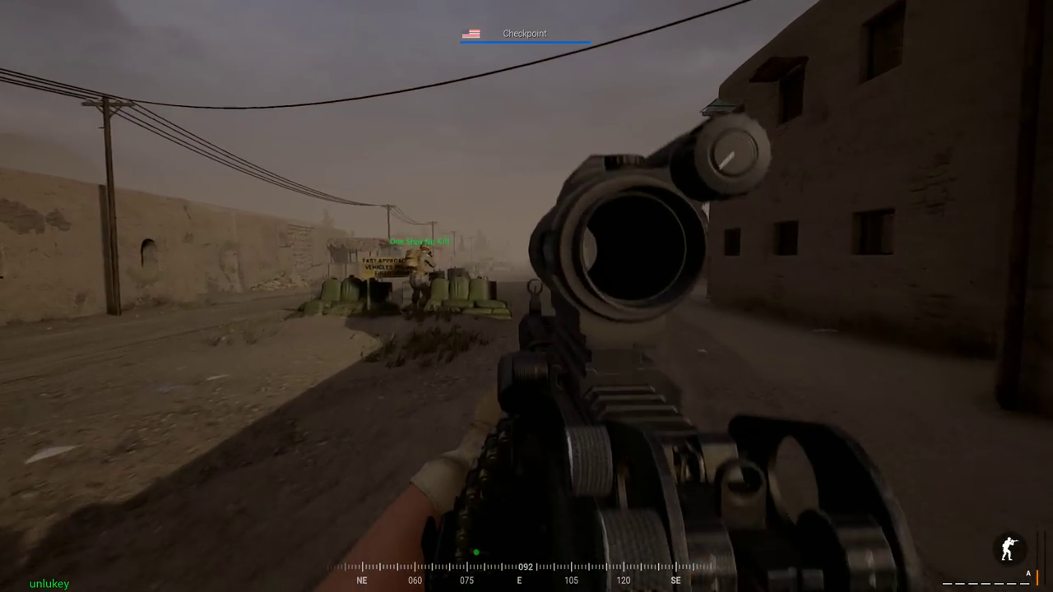
key(w)
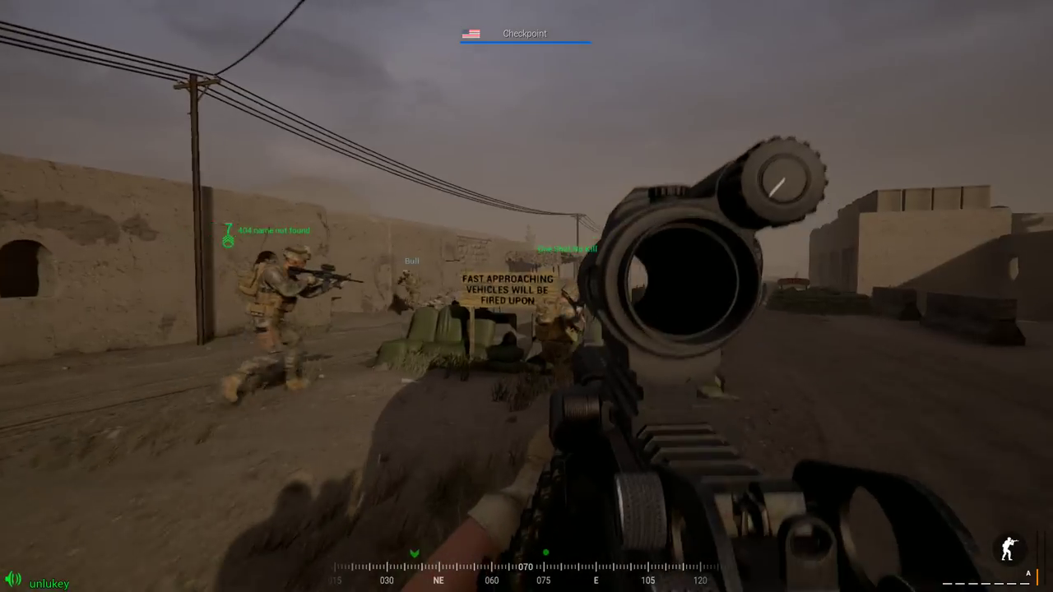
key(w)
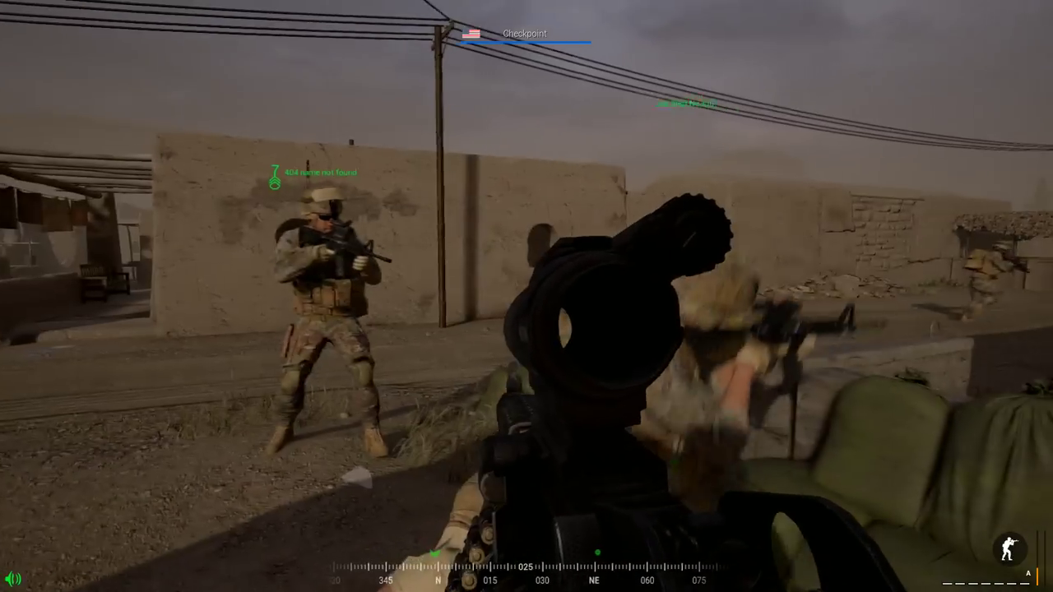
key(w)
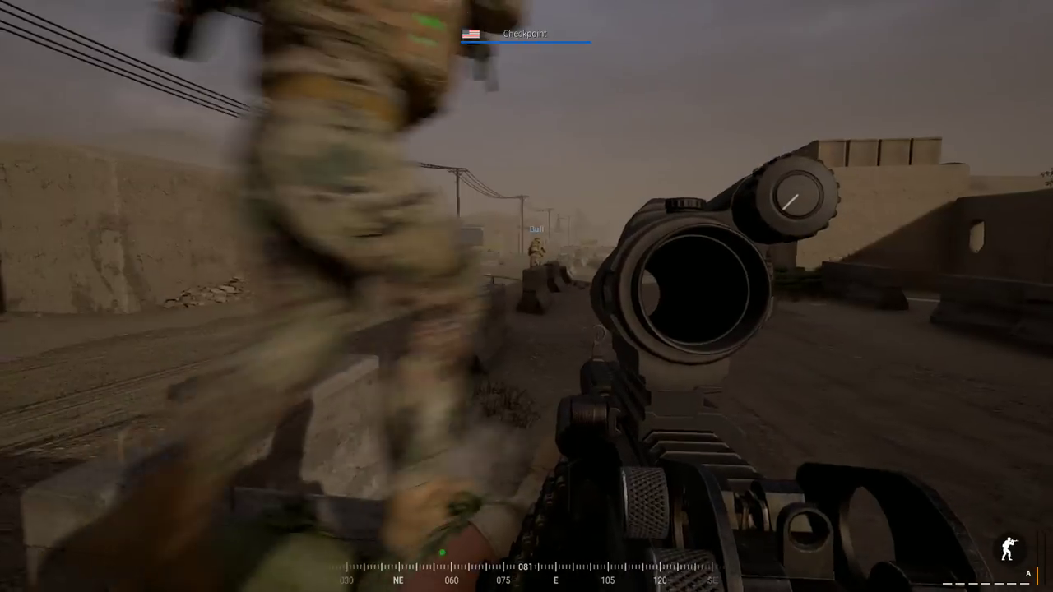
key(w)
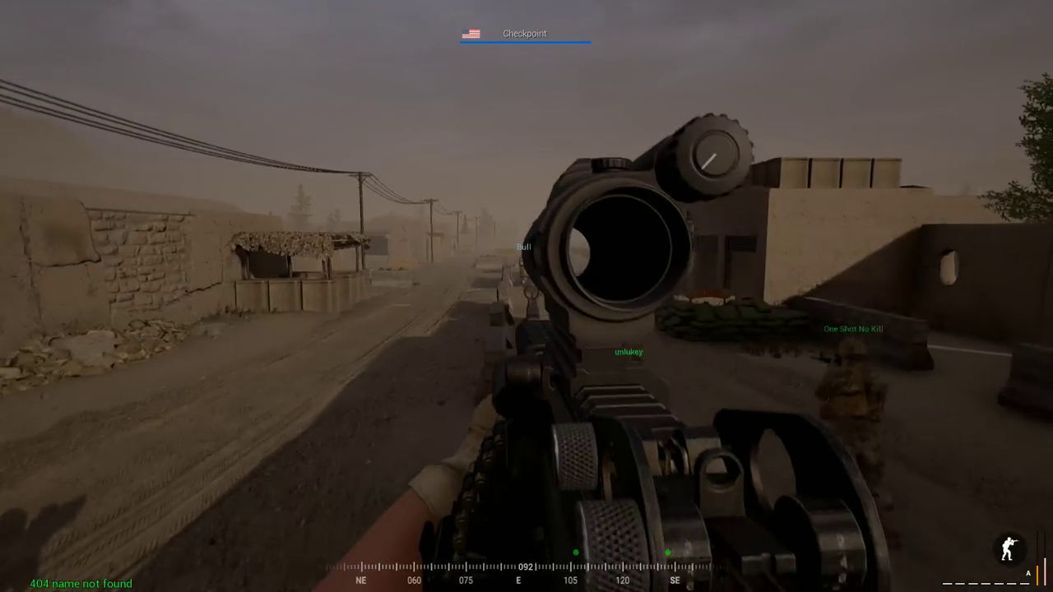
key(w)
key(w)
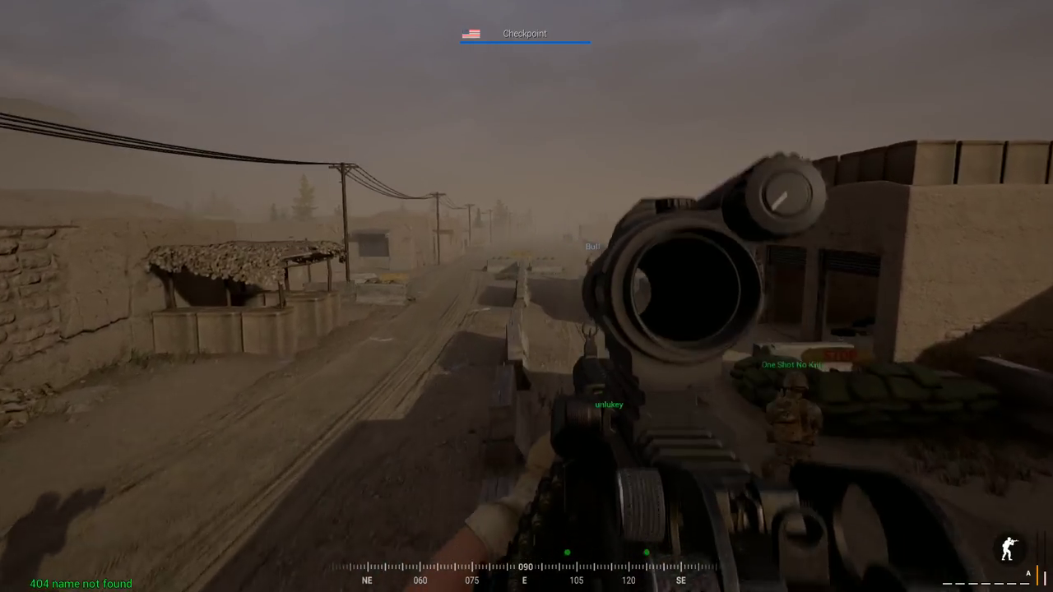
key(w)
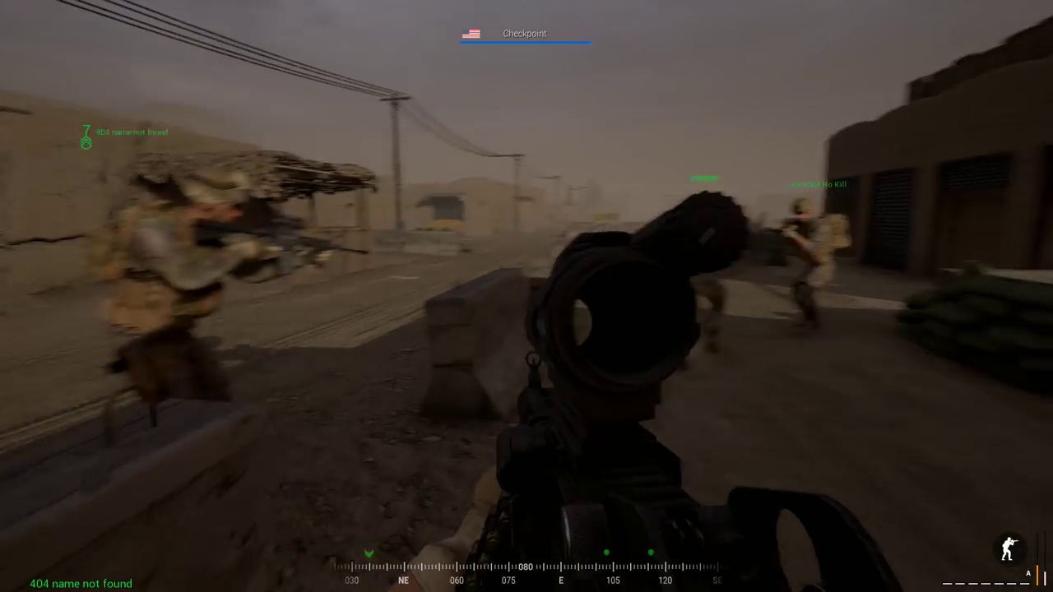
key(w)
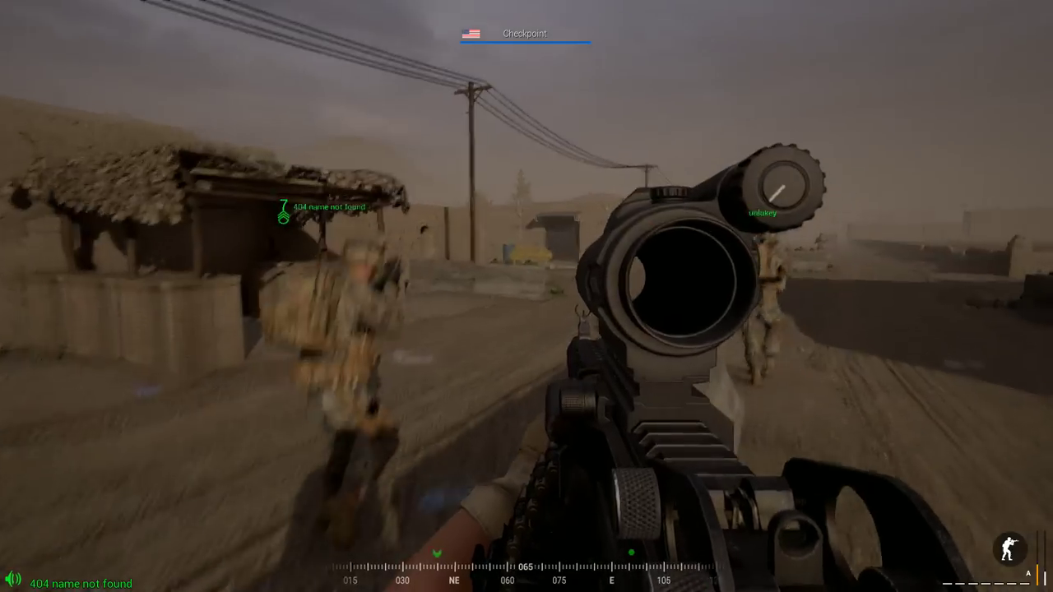
key(w)
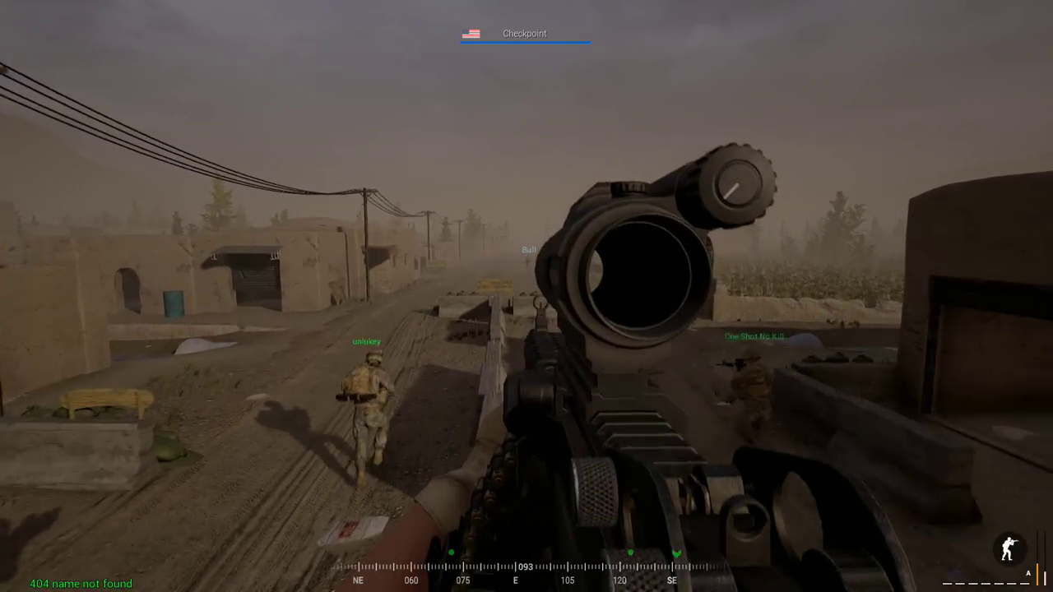
key(w)
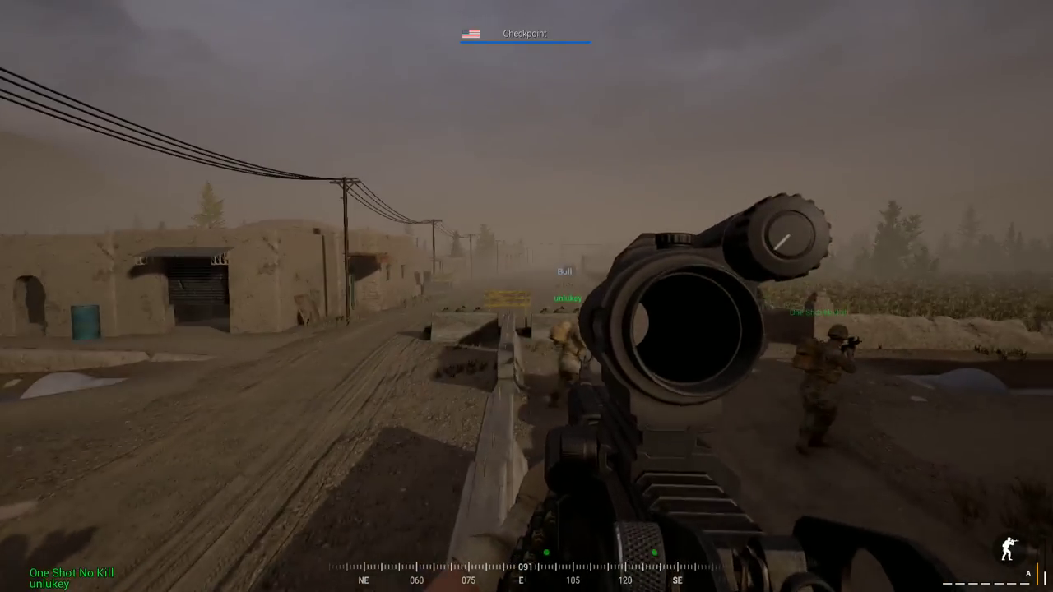
key(m)
key(m)
key(w)
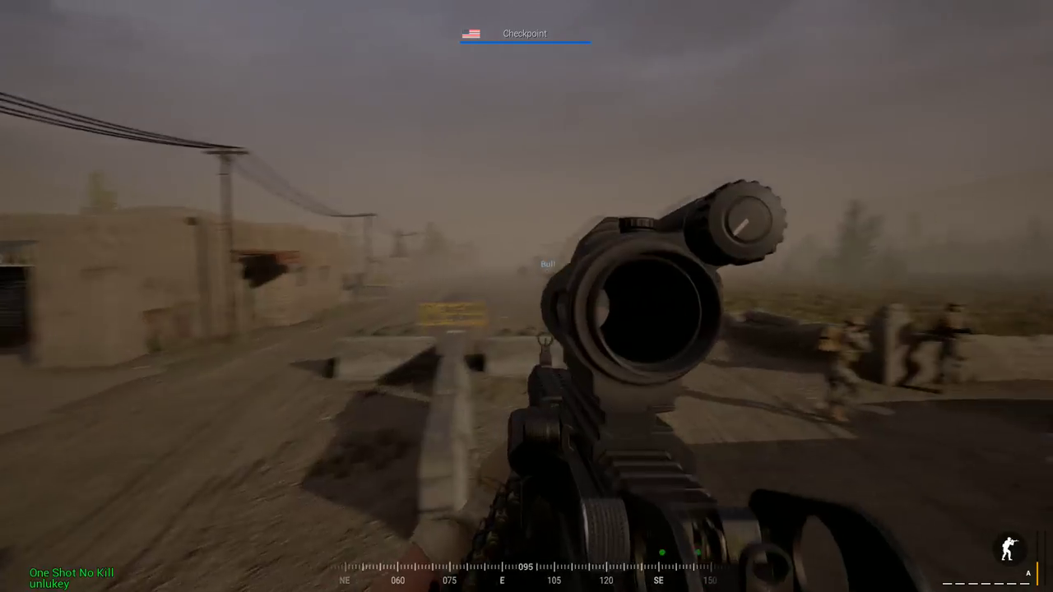
key(w)
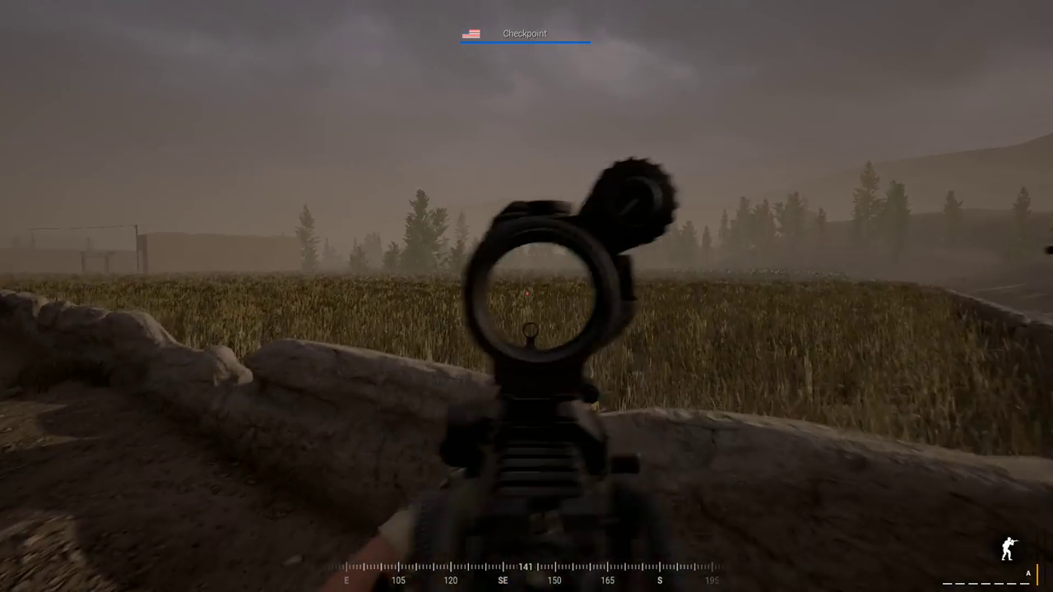
click(526, 296)
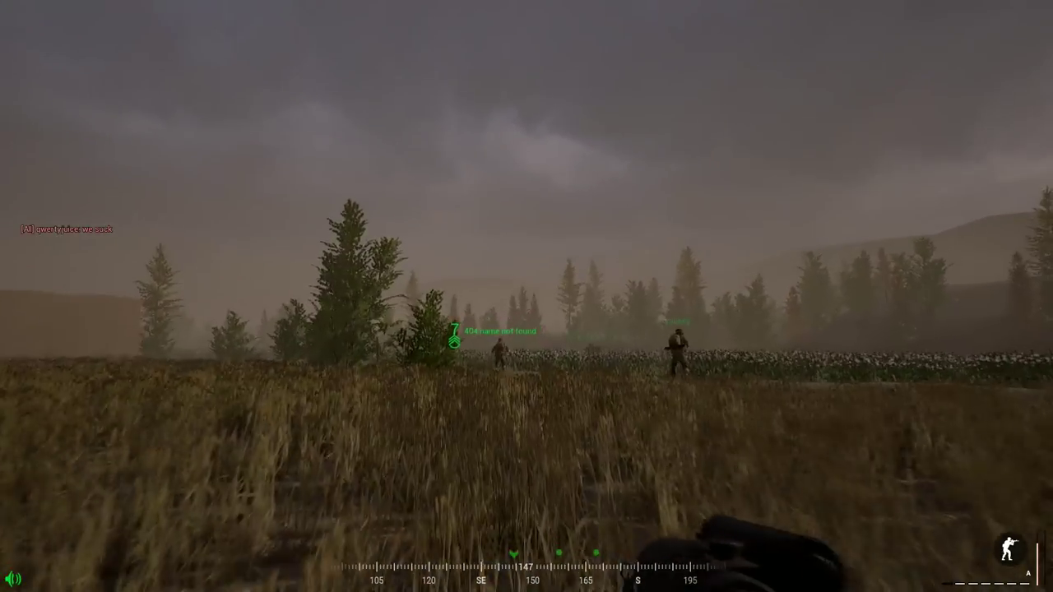
right_click(526, 296)
key(w)
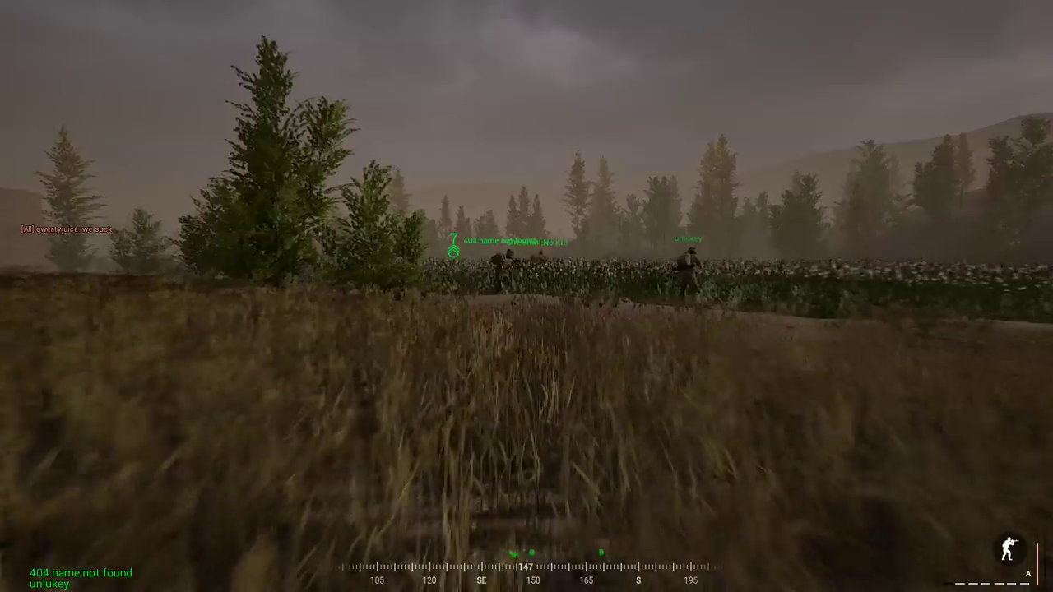
key(w)
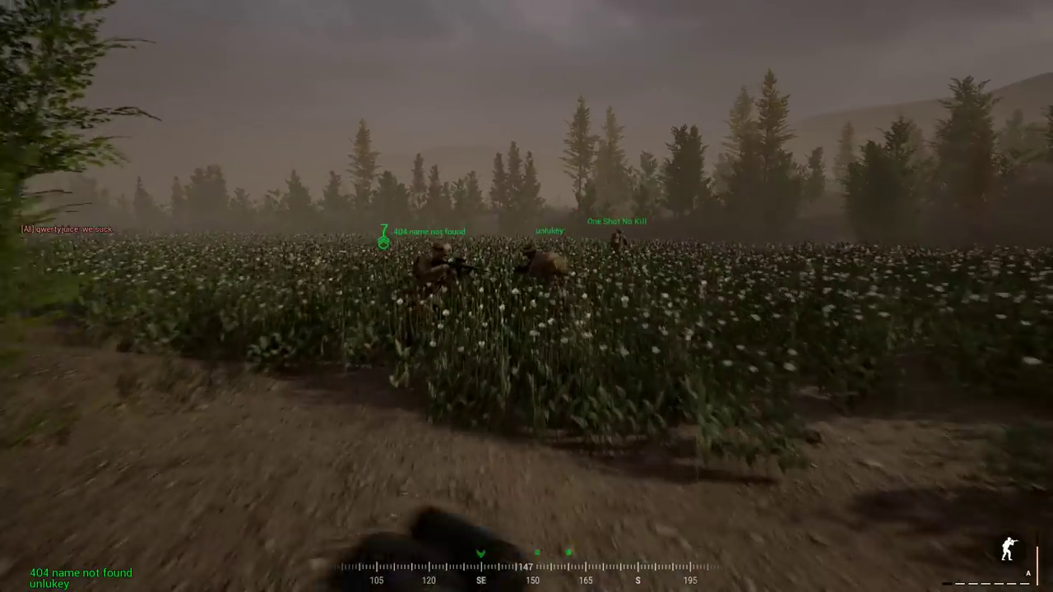
key(w)
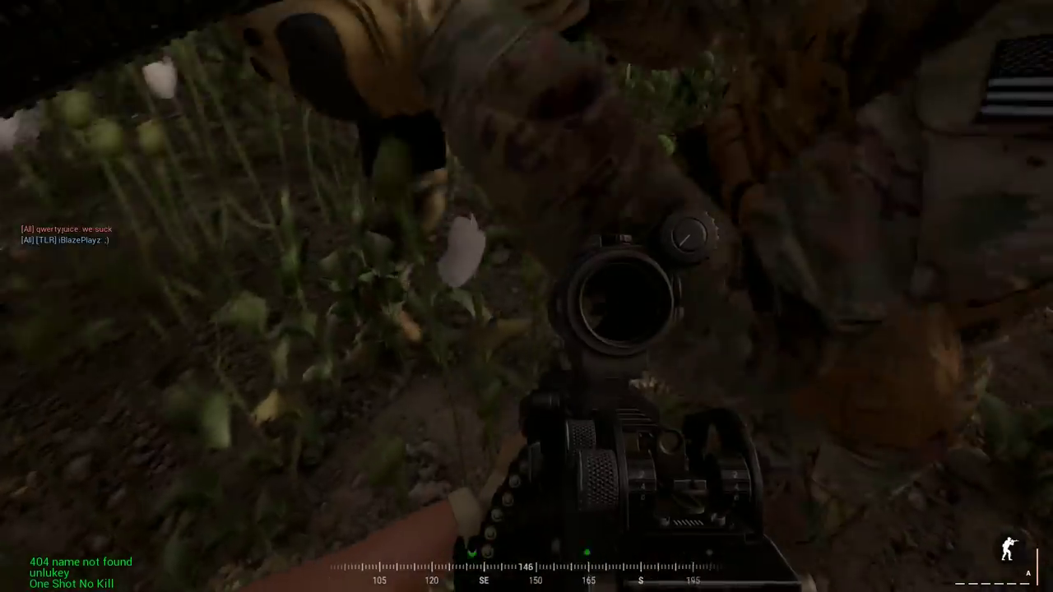
key(w)
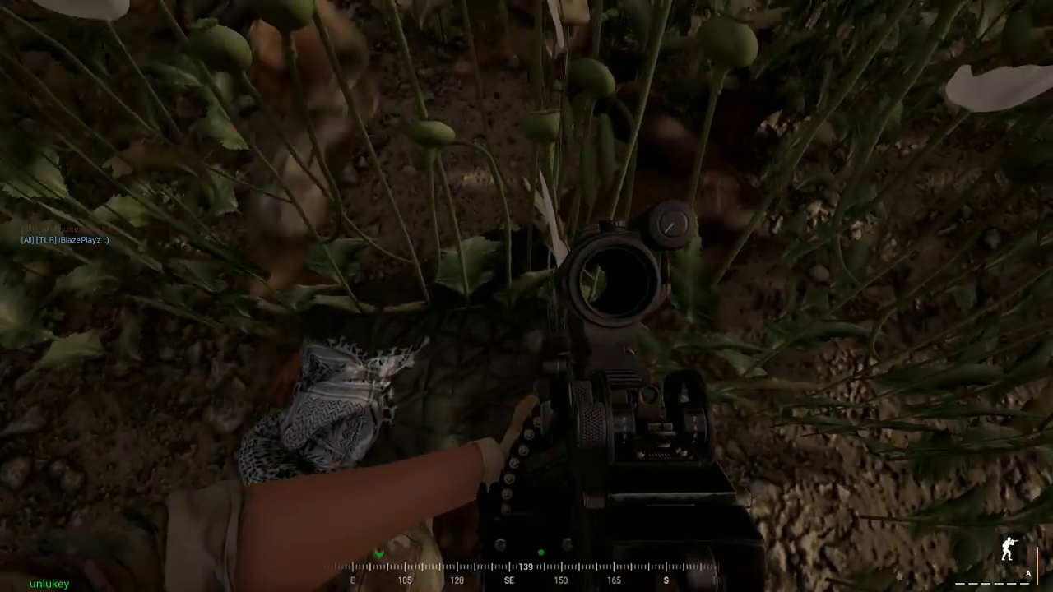
key(w)
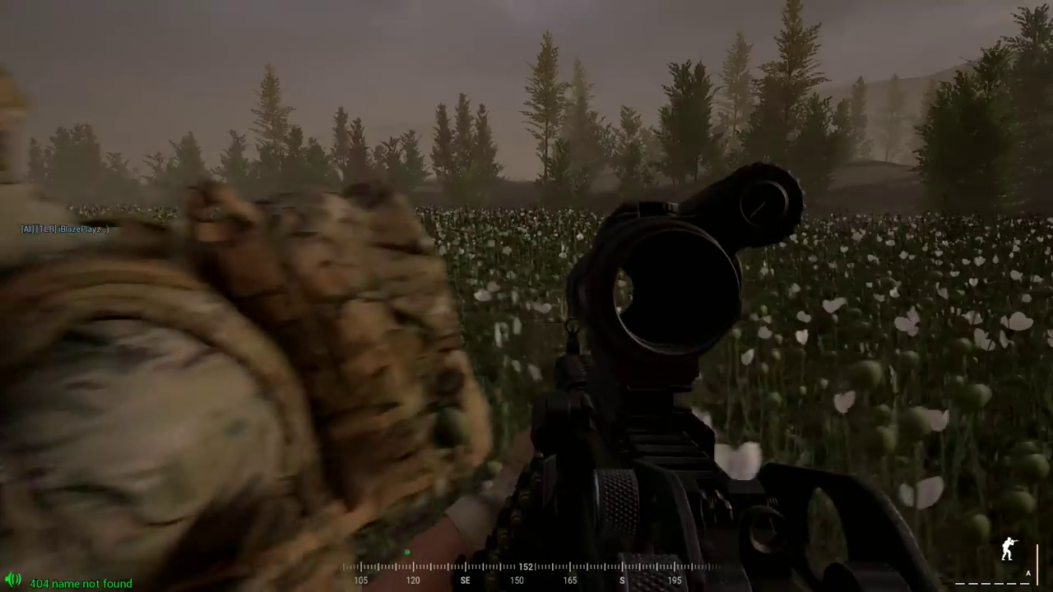
key(shift+w)
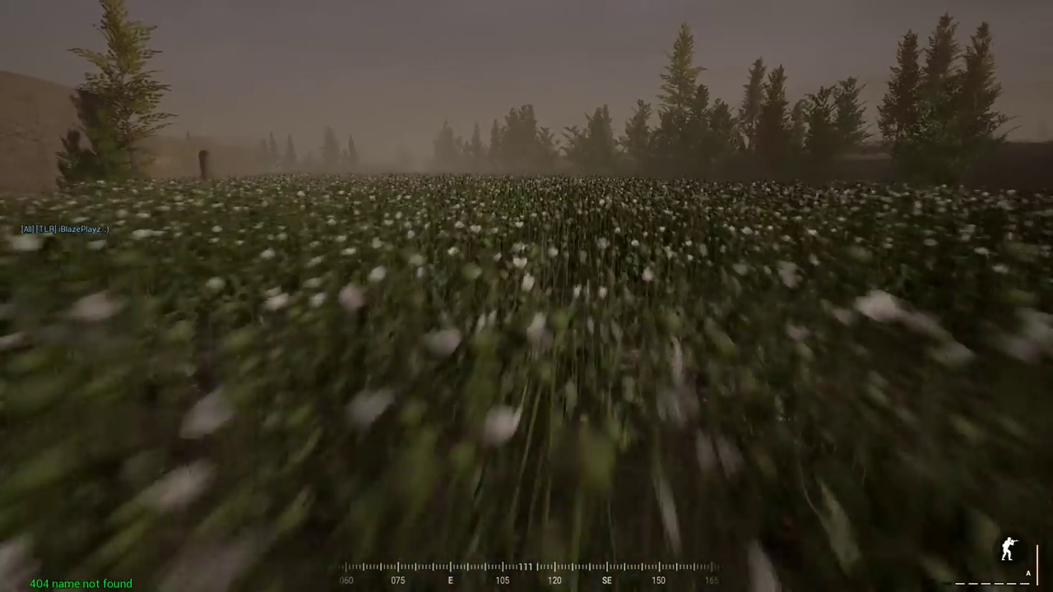
key(w)
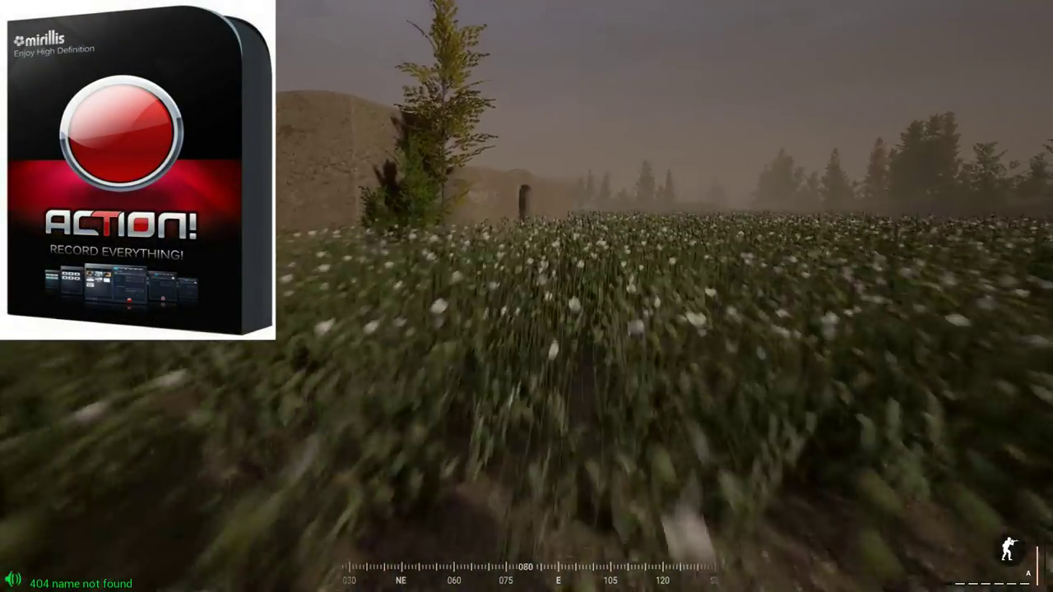
key(w)
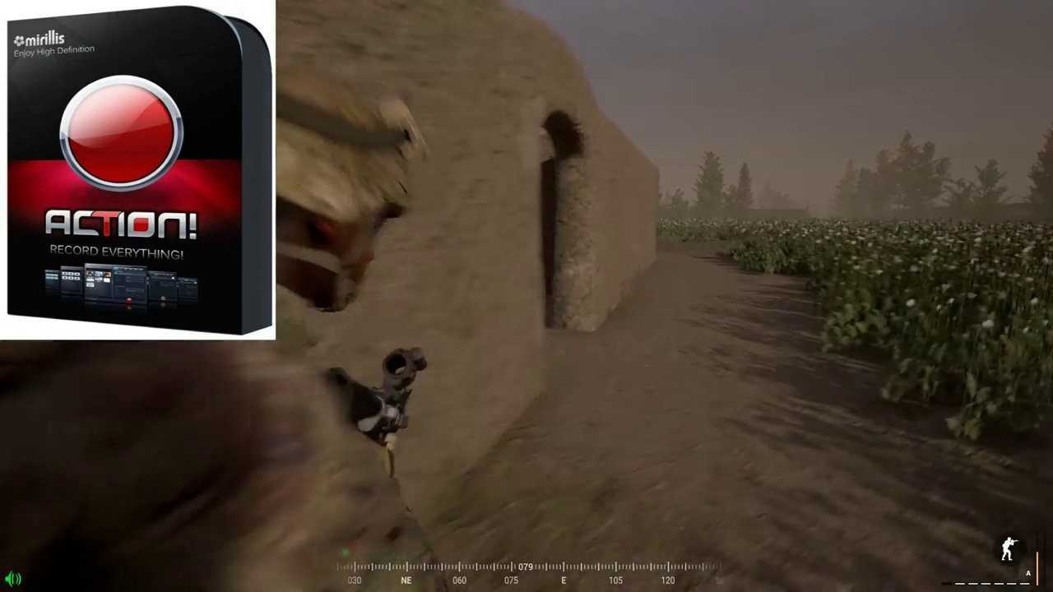
key(w)
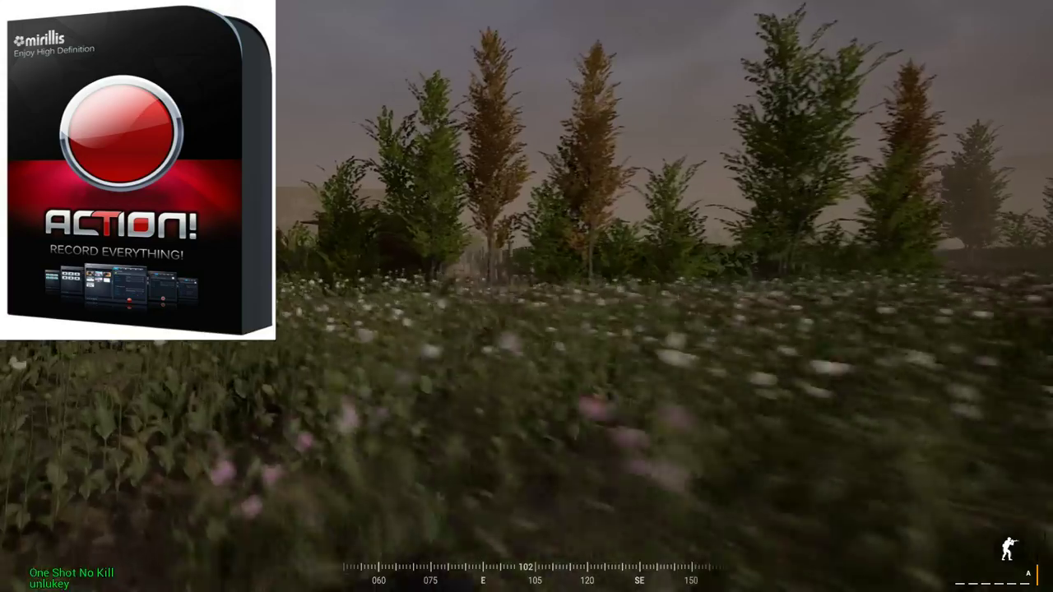
right_click(526, 296)
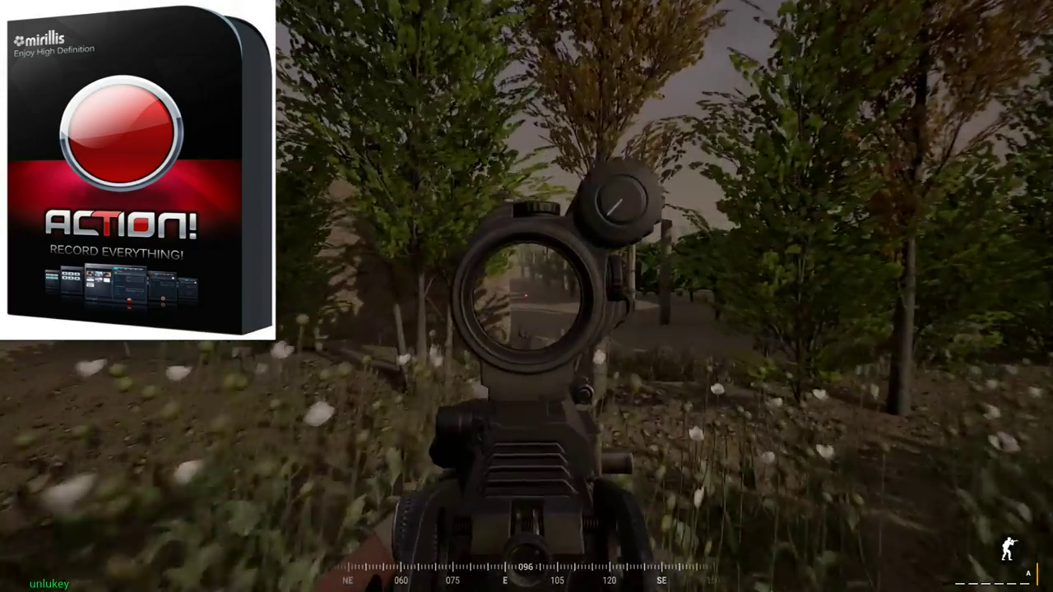
key(c)
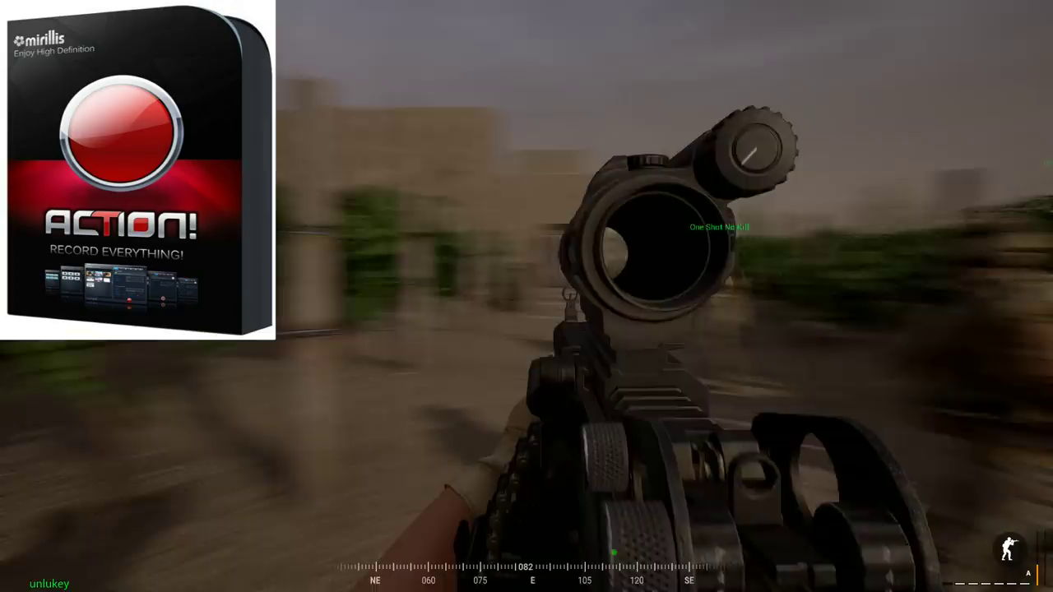
key(m)
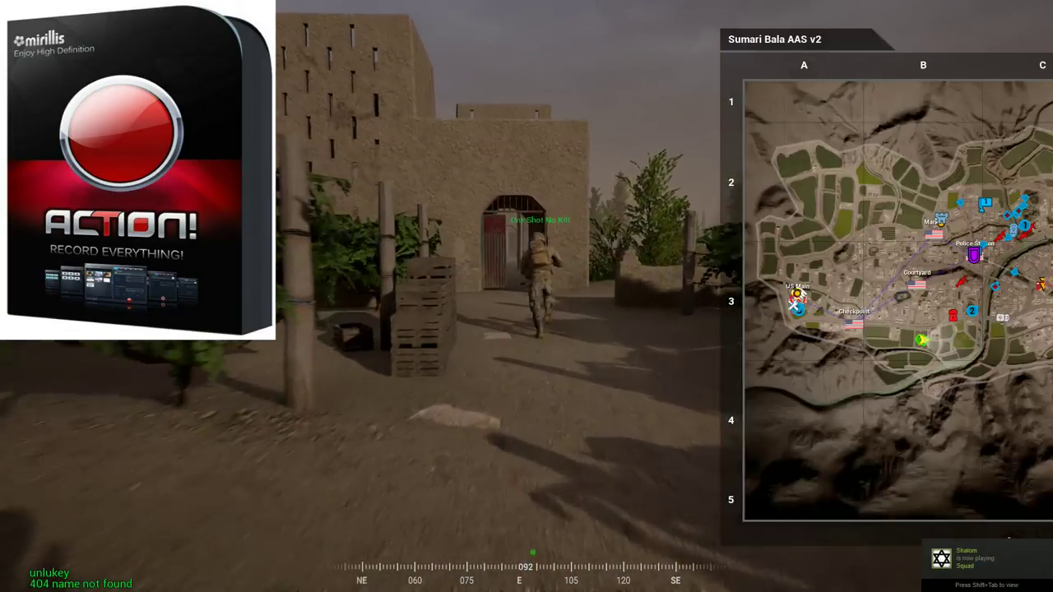
key(m)
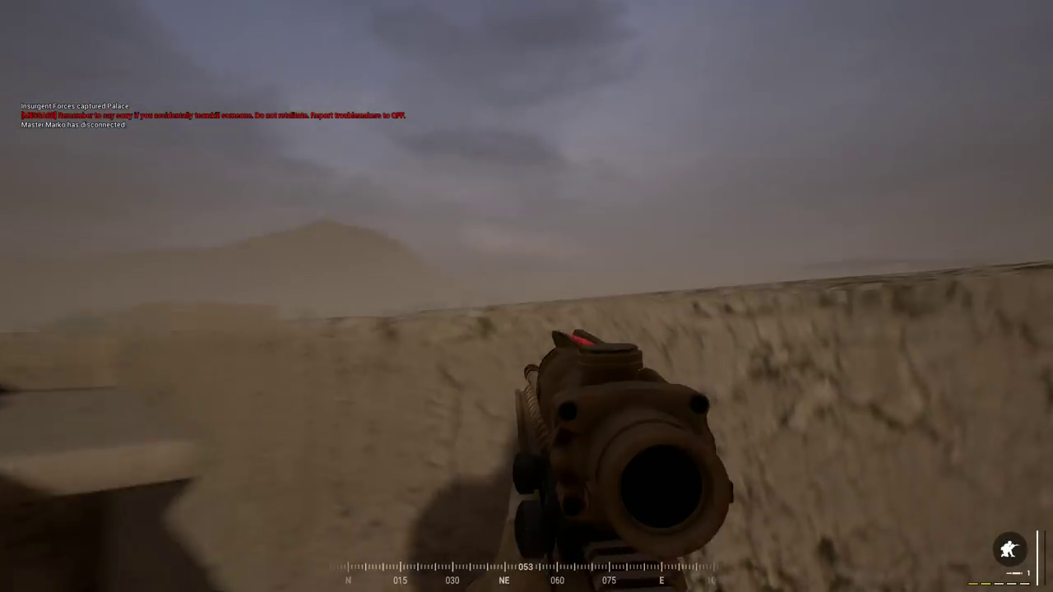
right_click(527, 296)
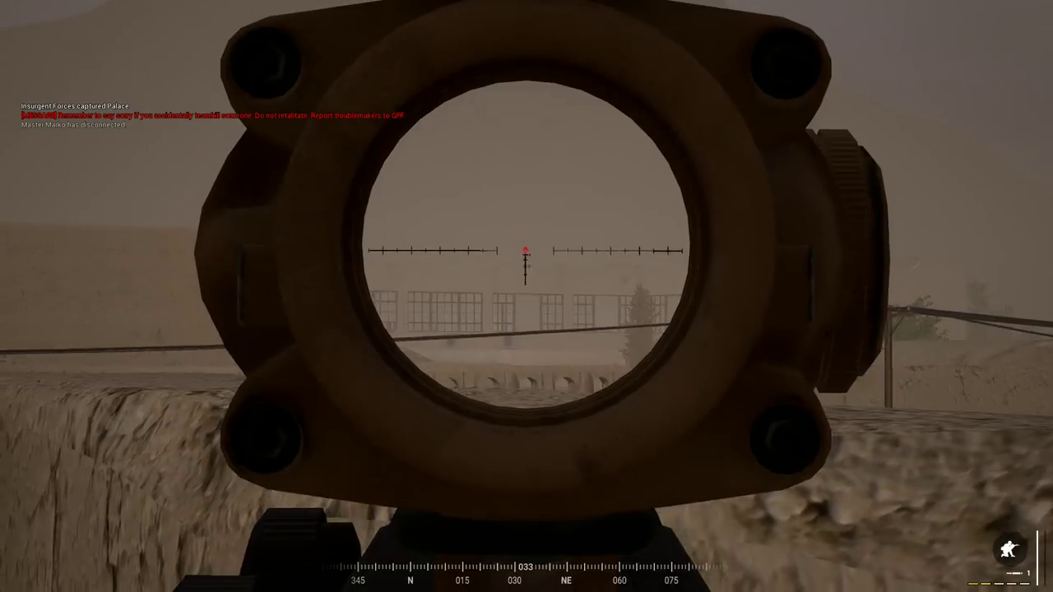
right_click(527, 296)
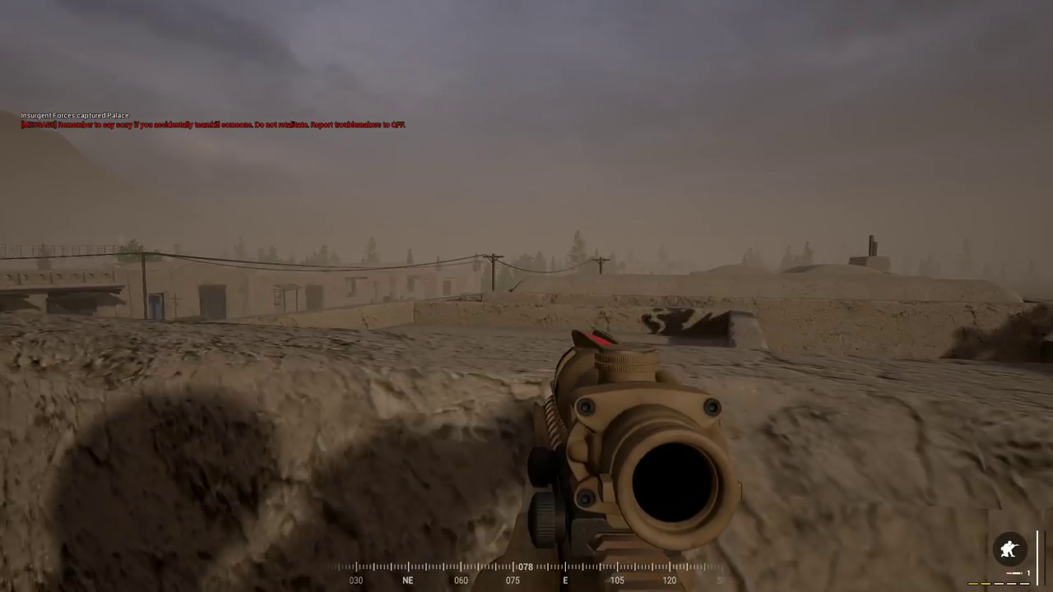
right_click(526, 296)
right_click(527, 296)
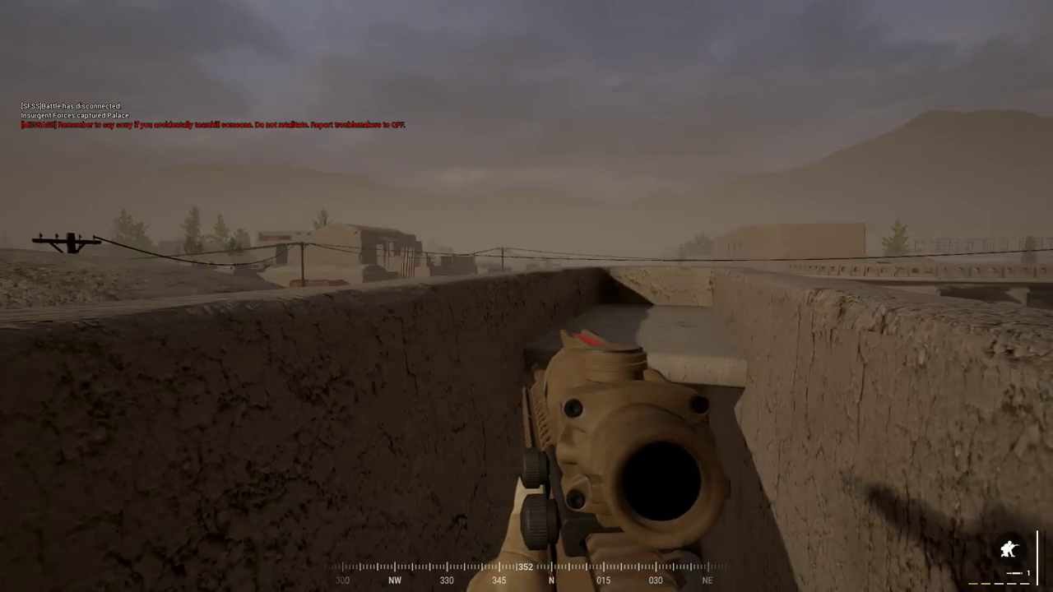
key(a)
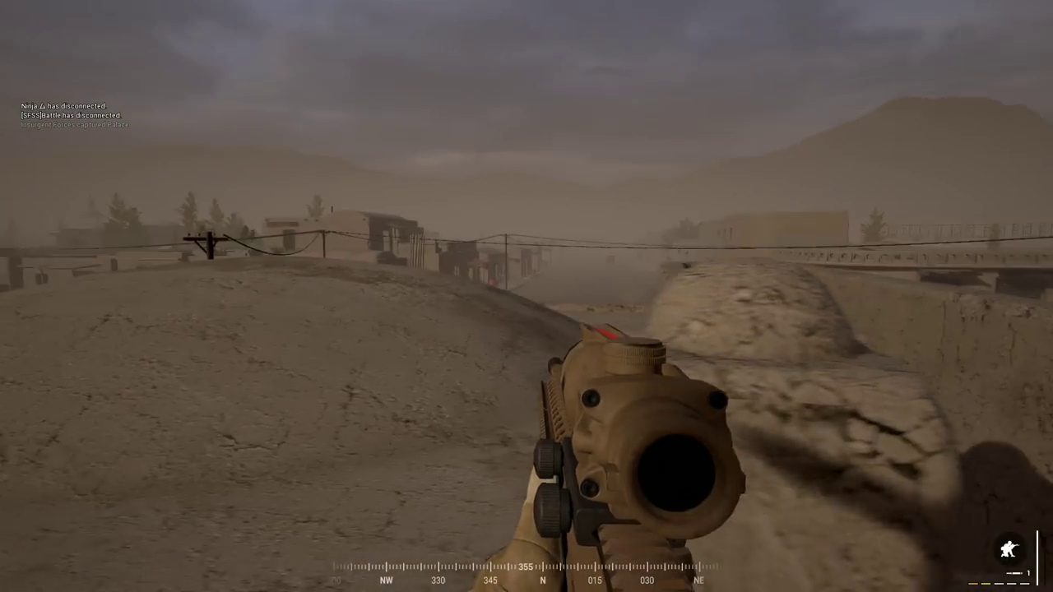
key(z)
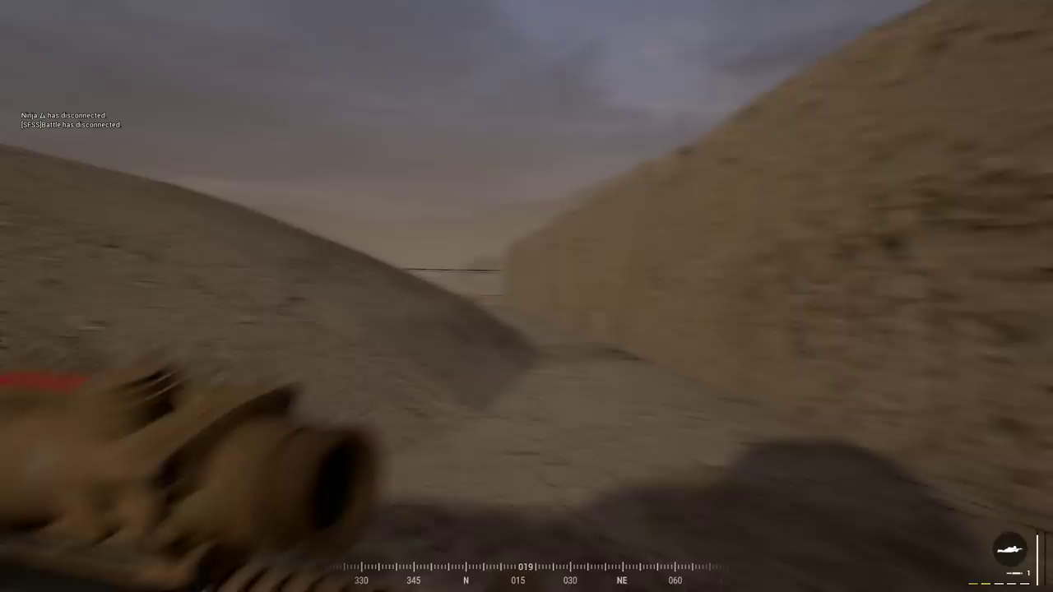
key(w)
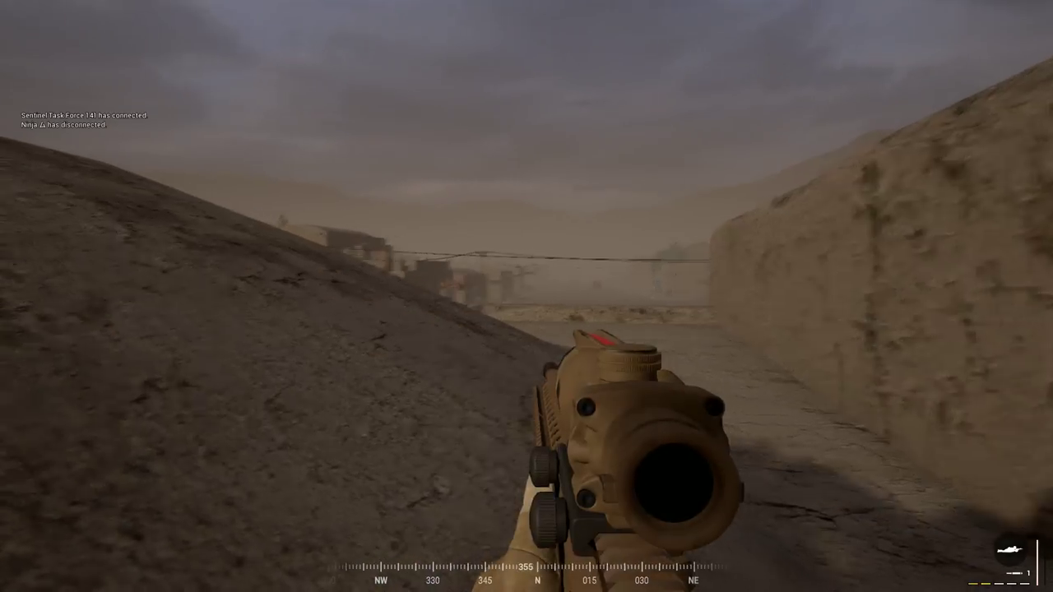
right_click(526, 296)
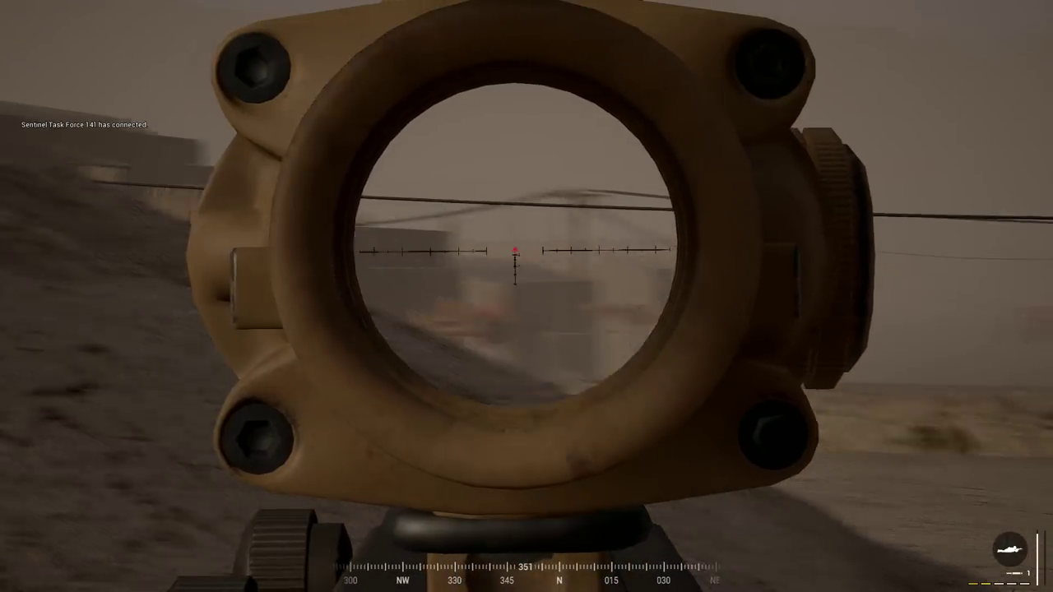
right_click(526, 296)
key(w)
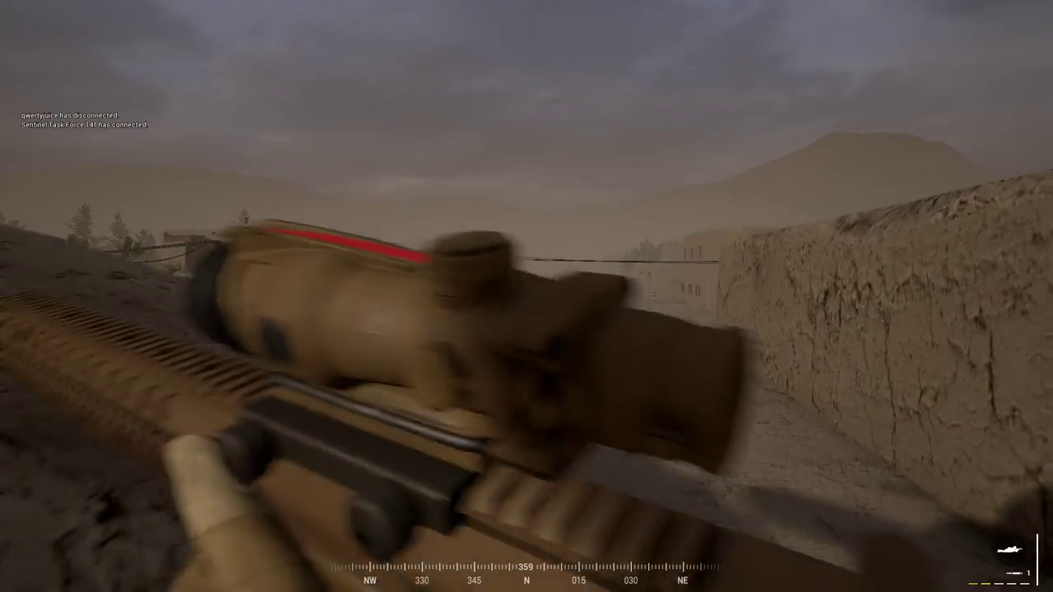
key(w)
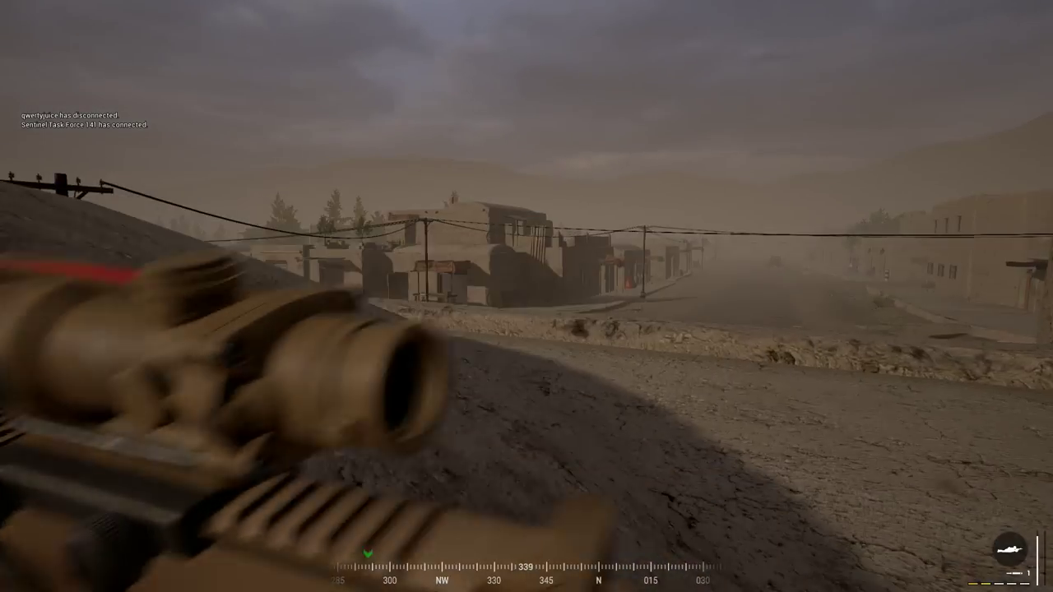